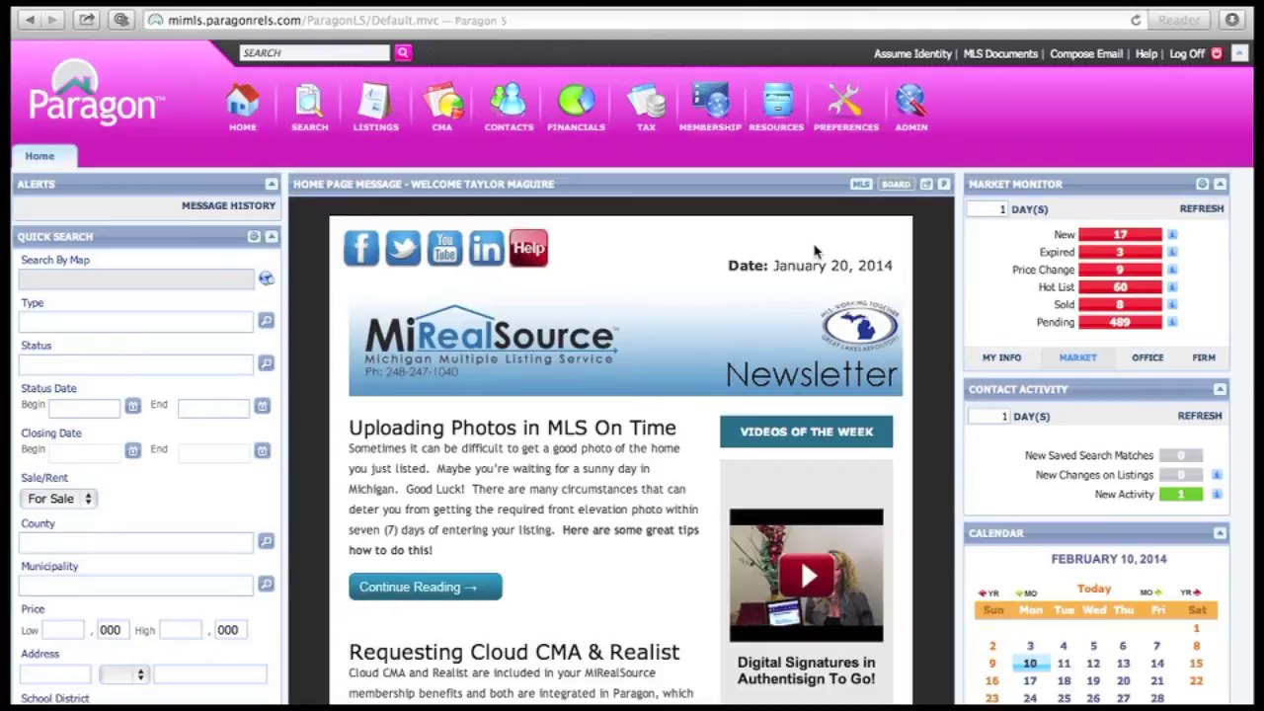
Open the SEARCH menu from the top toolbar to see the available search classes
{"action": "left_click", "coordinate": [309, 127]}
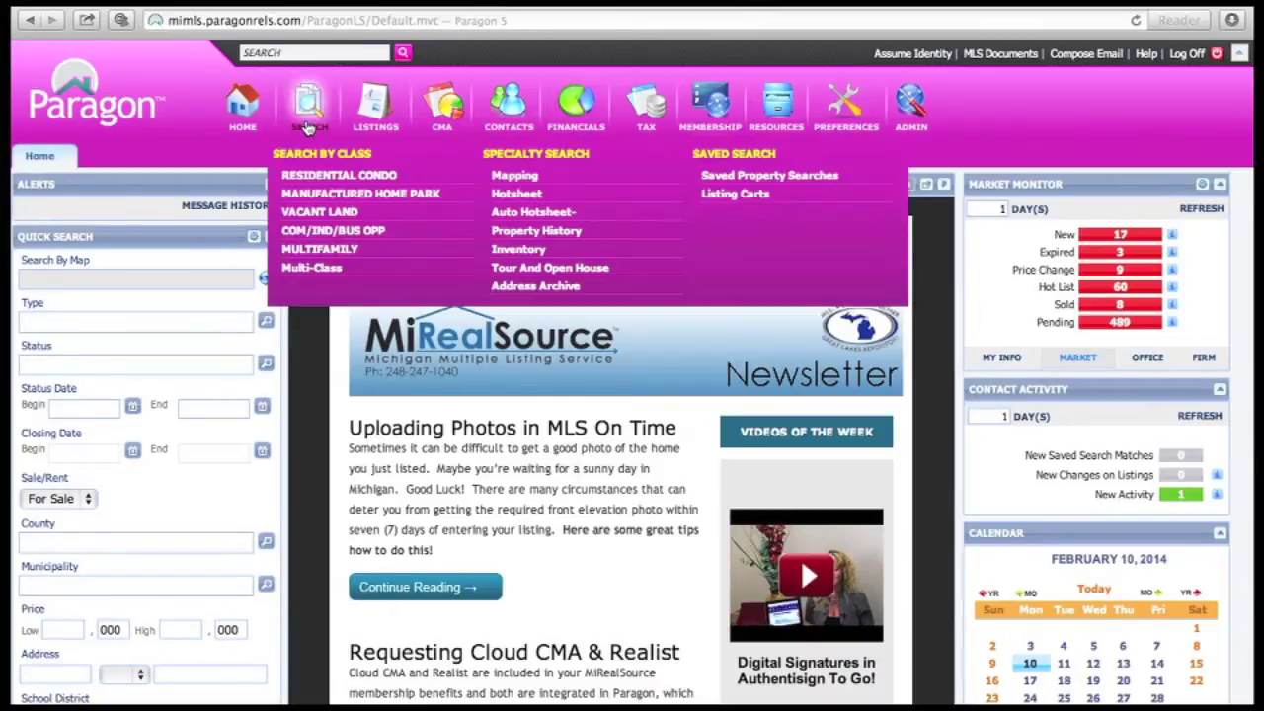
Start a new Residential Condo search with property type set to RES
{"action": "left_click", "coordinate": [320, 176]}
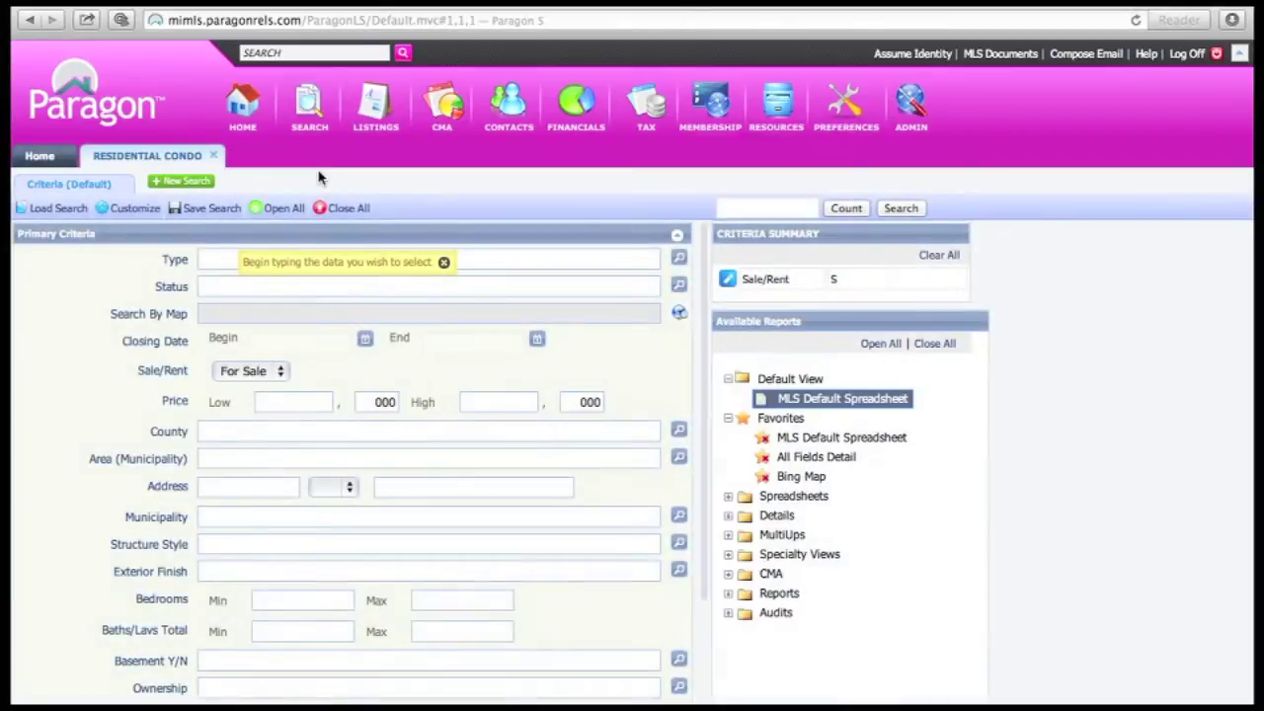
{"action": "type", "text": "res"}
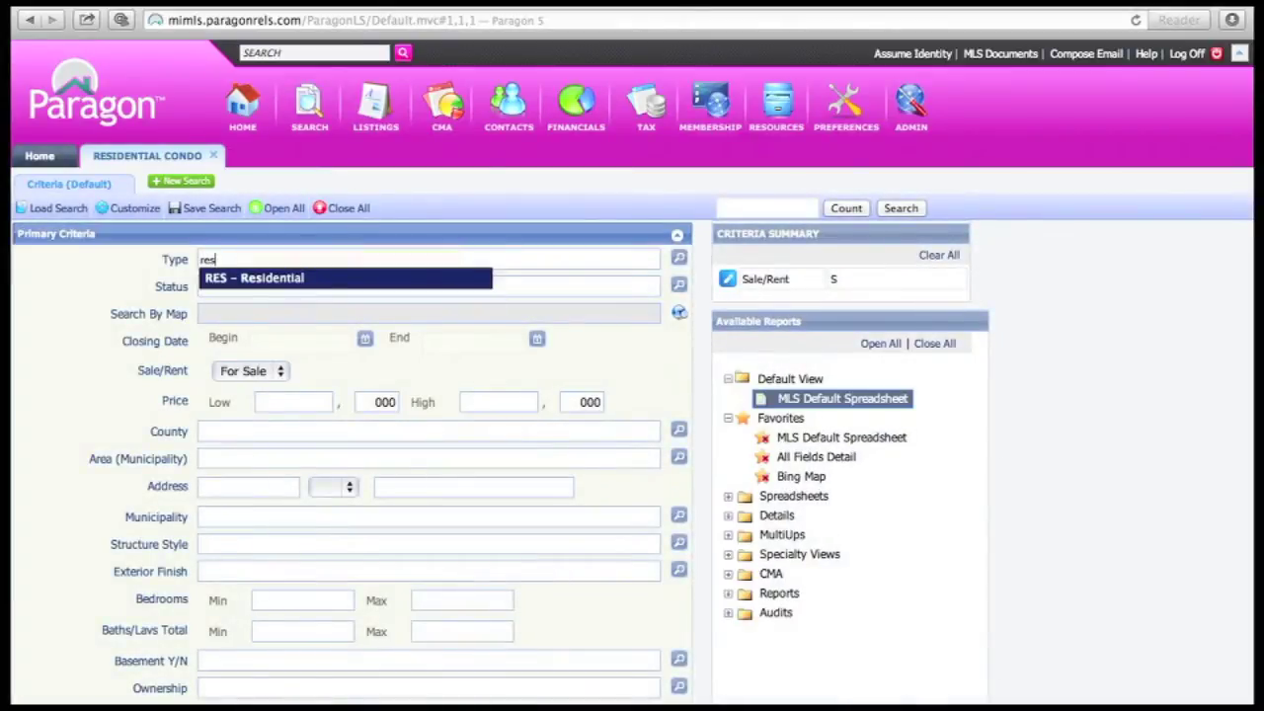
{"action": "left_click", "coordinate": [335, 283]}
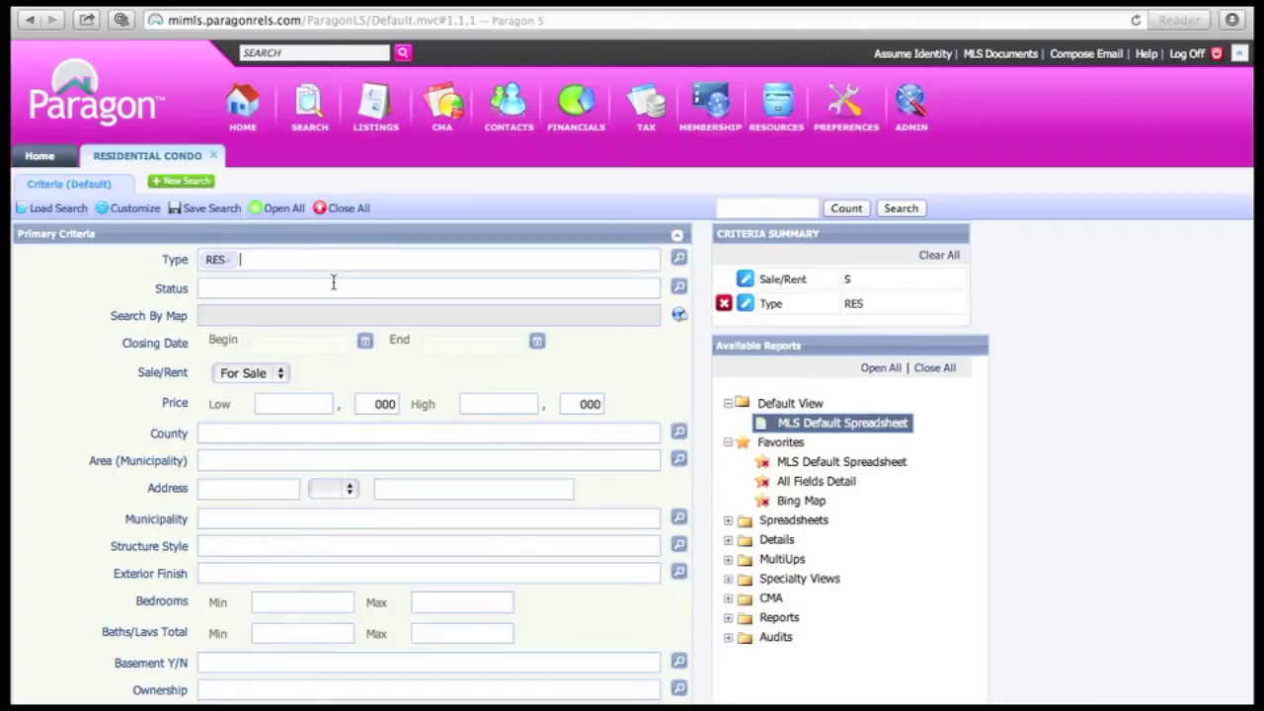
Limit the listing status to Active, Sold, Pending and Expired
{"action": "left_click", "coordinate": [678, 287]}
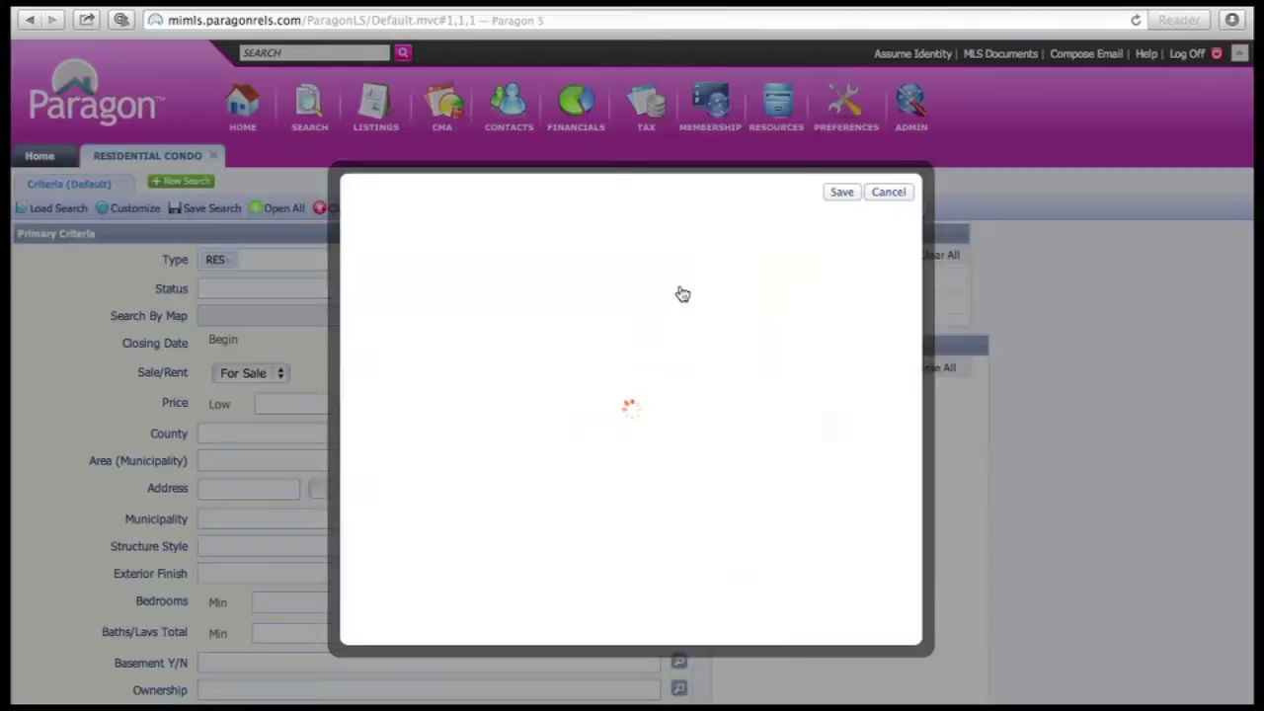
{"action": "left_click", "coordinate": [459, 261]}
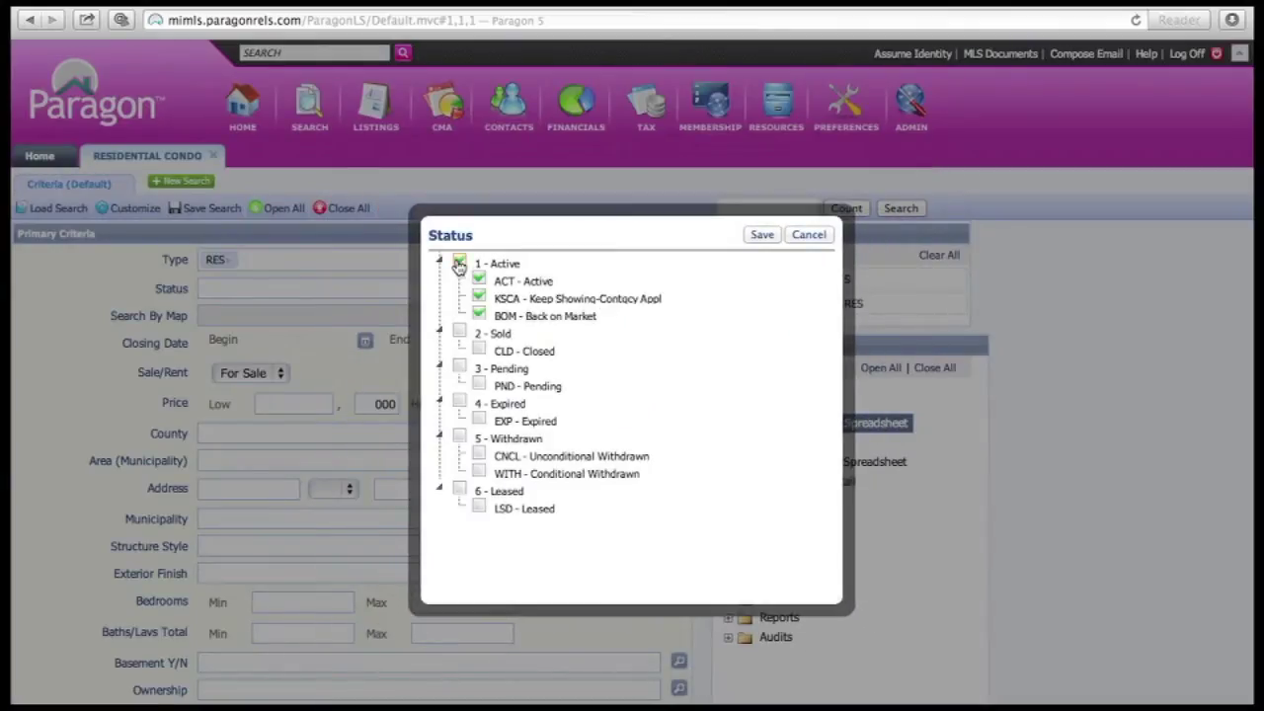
{"action": "left_click", "coordinate": [459, 332]}
{"action": "left_click", "coordinate": [460, 367]}
{"action": "left_click", "coordinate": [460, 403]}
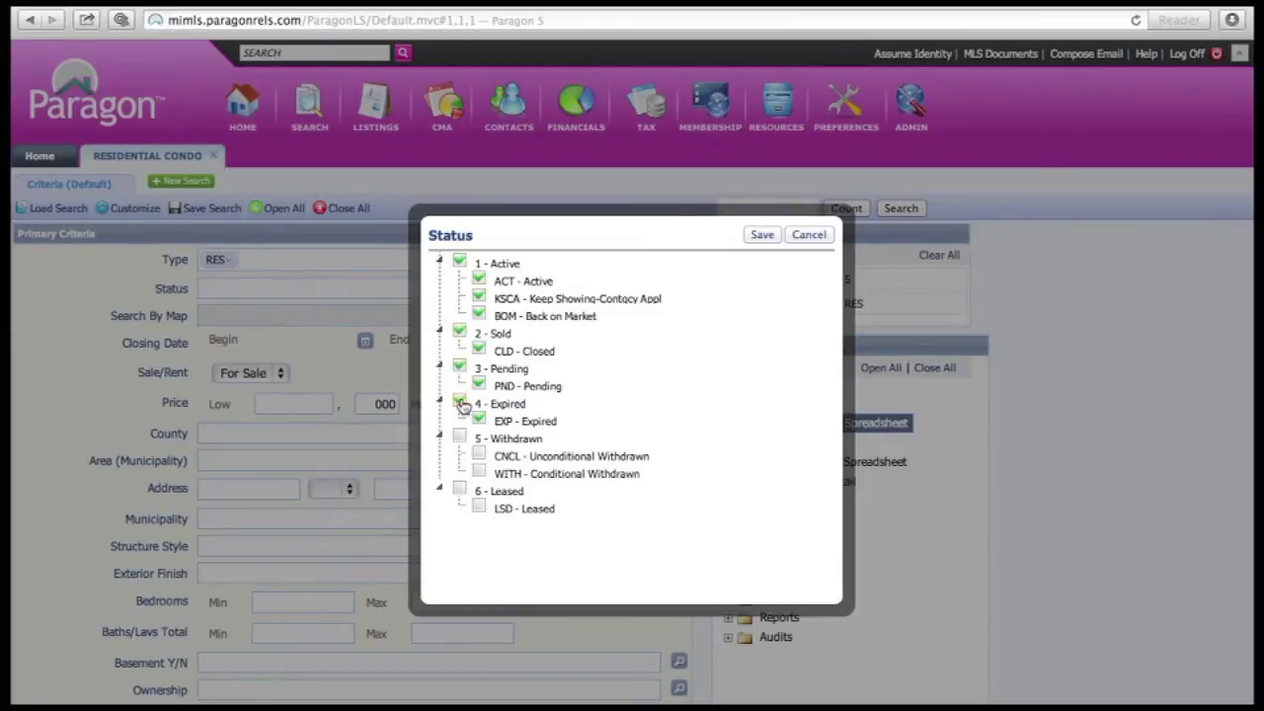
{"action": "left_click", "coordinate": [762, 237]}
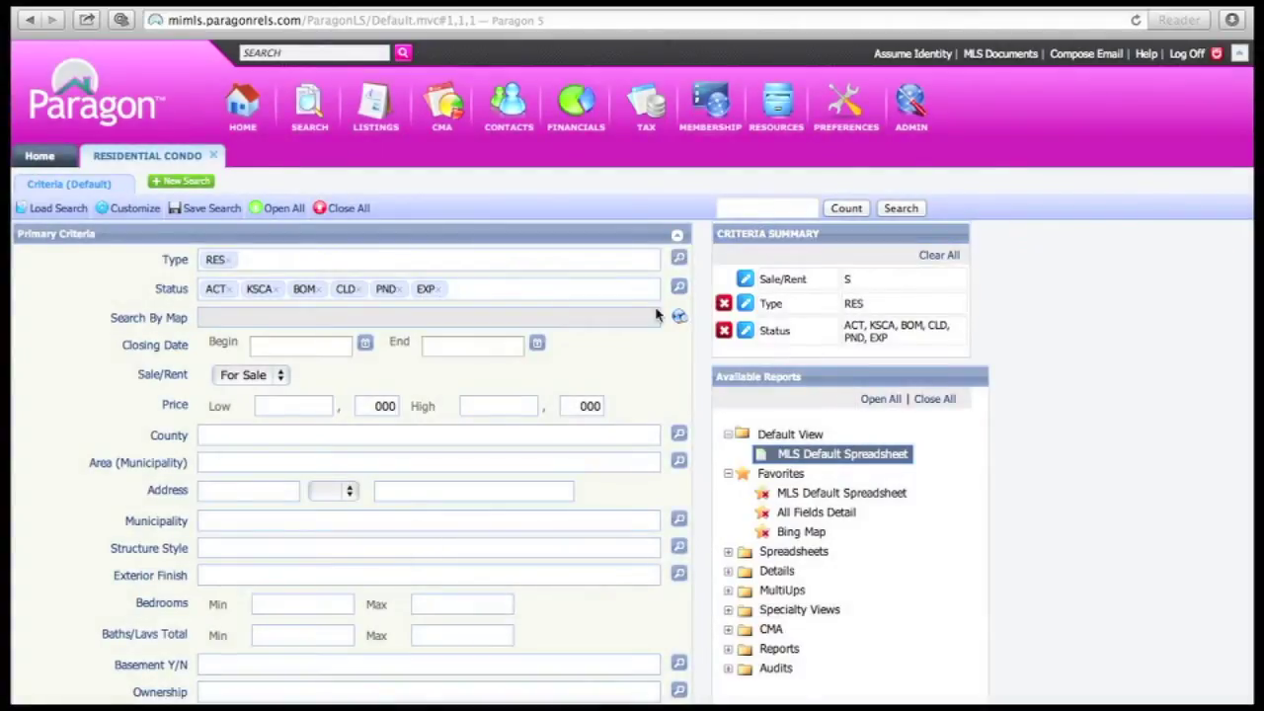
Open the map search's address lookup and enter the subject property's street address
{"action": "left_click", "coordinate": [624, 319]}
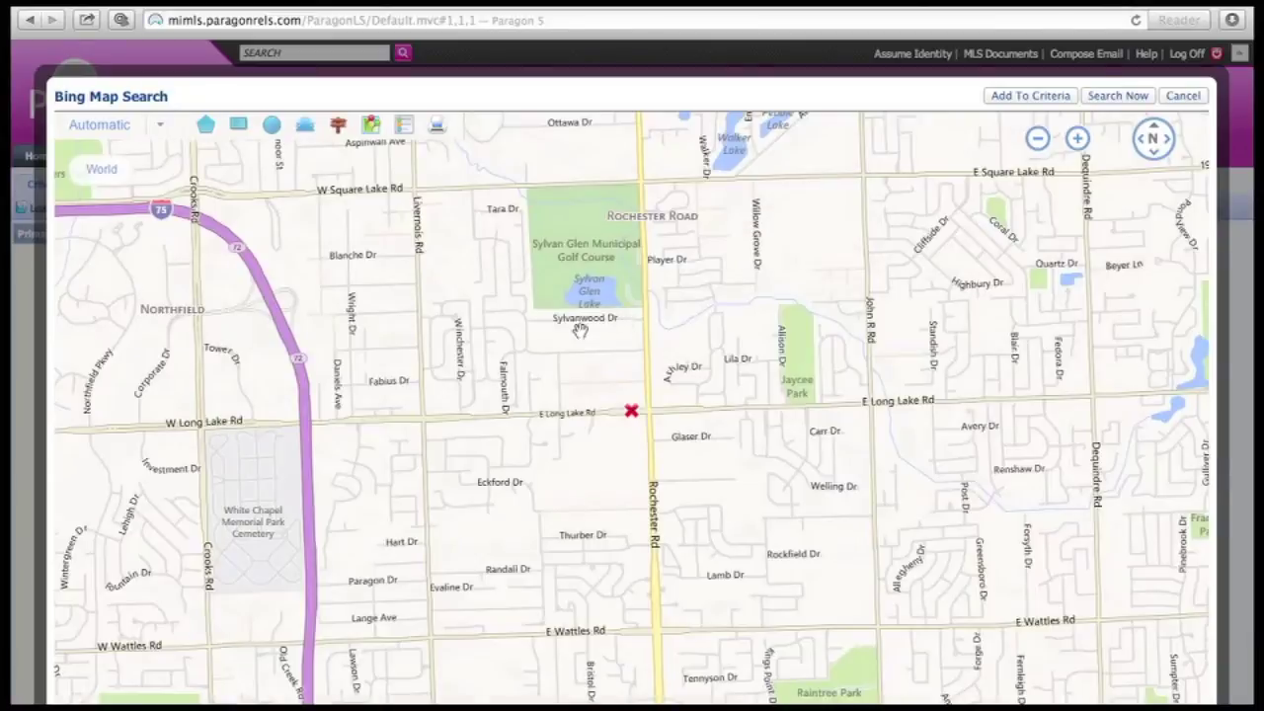
{"action": "left_click", "coordinate": [337, 131]}
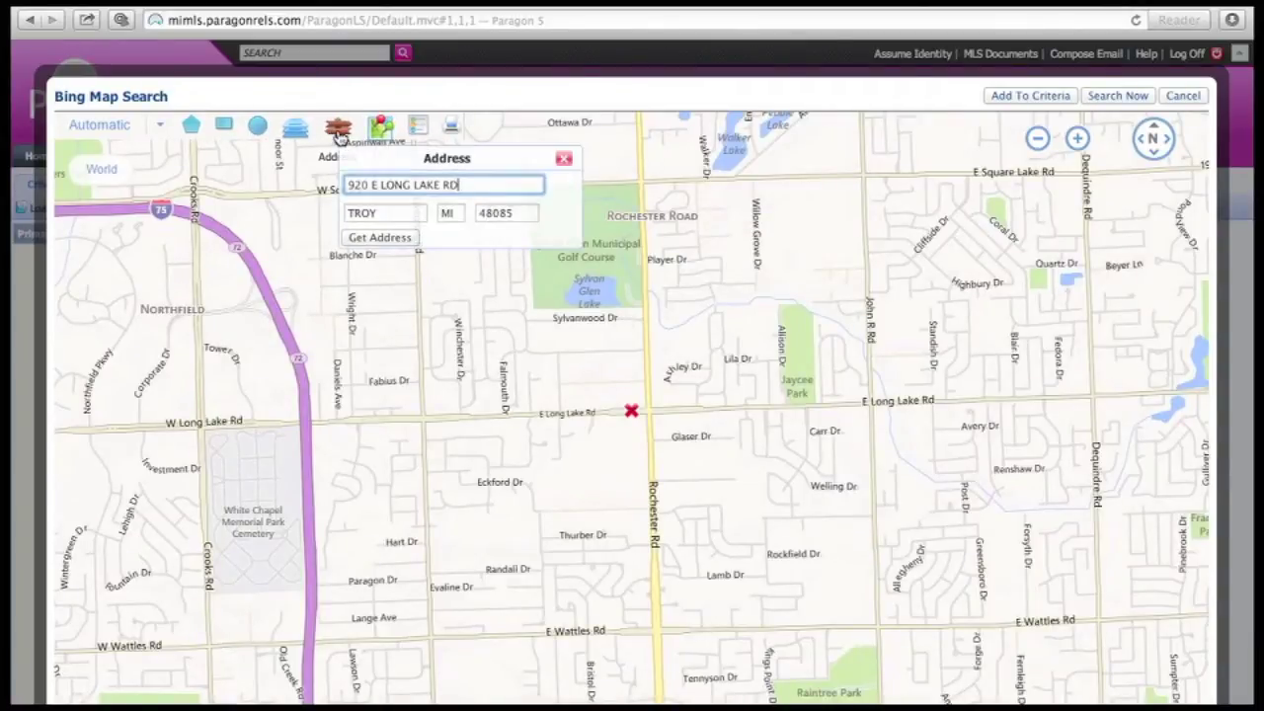
{"action": "triple_click", "coordinate": [434, 185]}
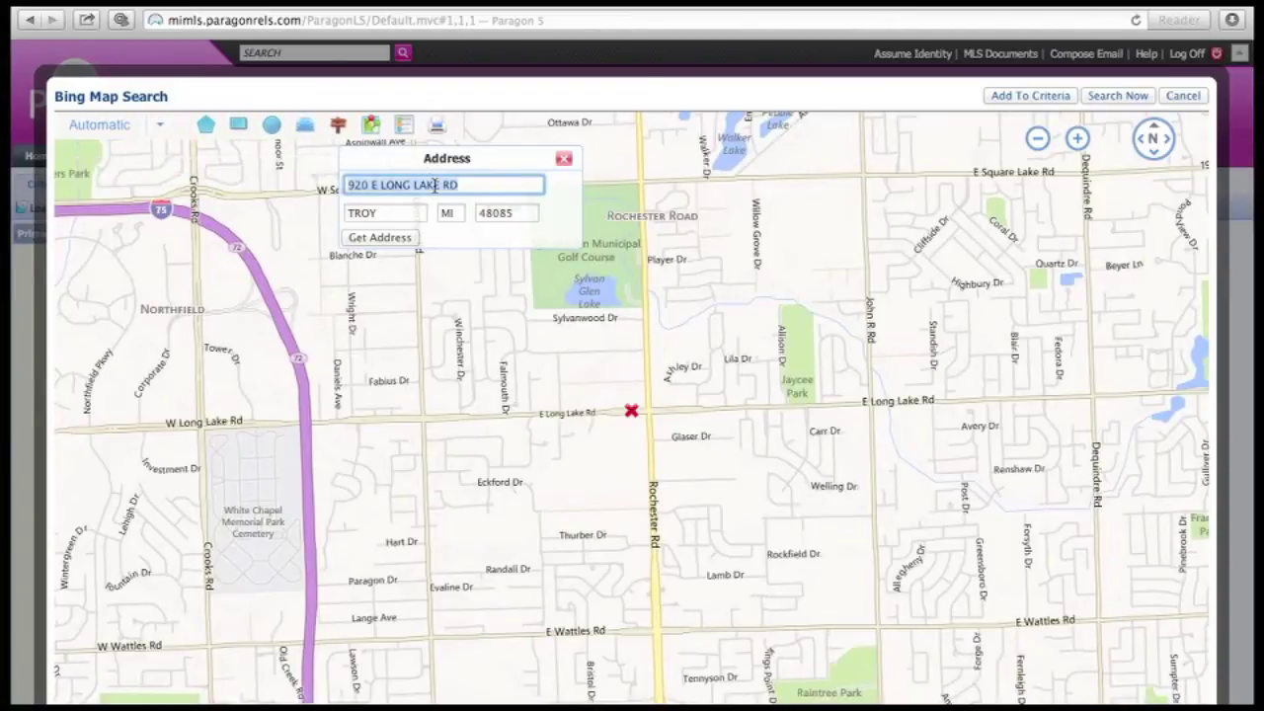
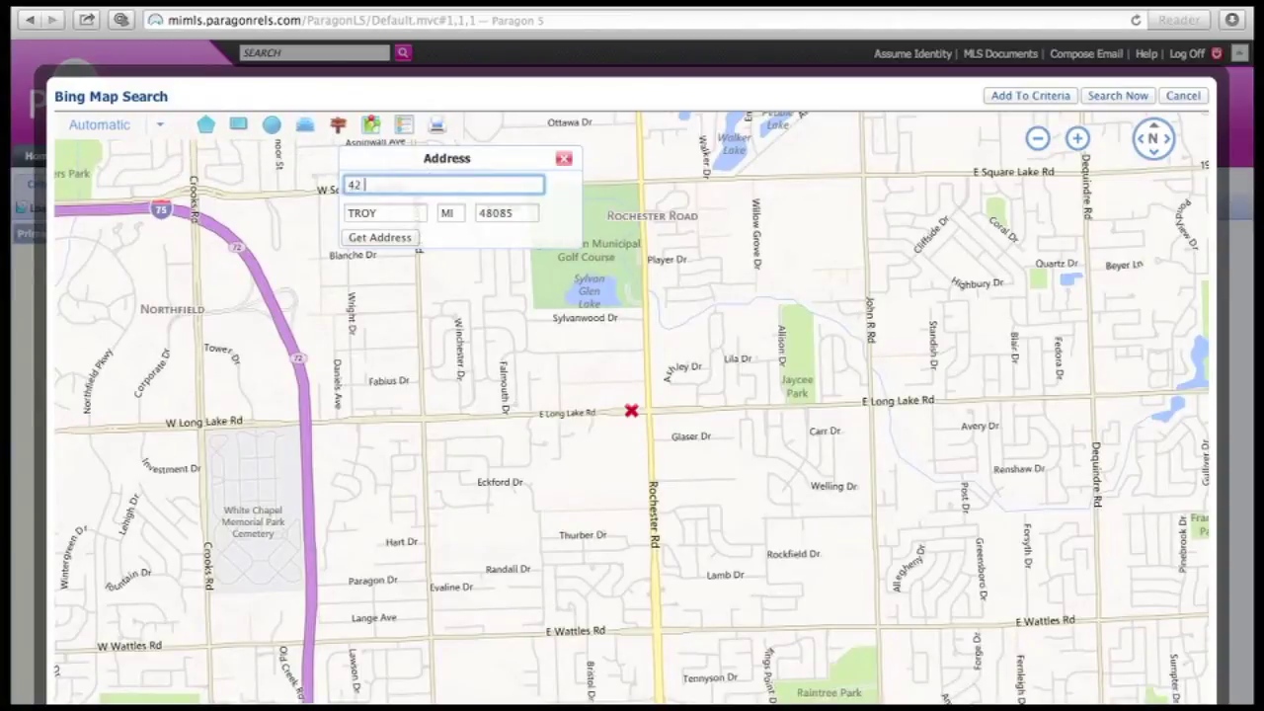
{"action": "key", "text": "Tab"}
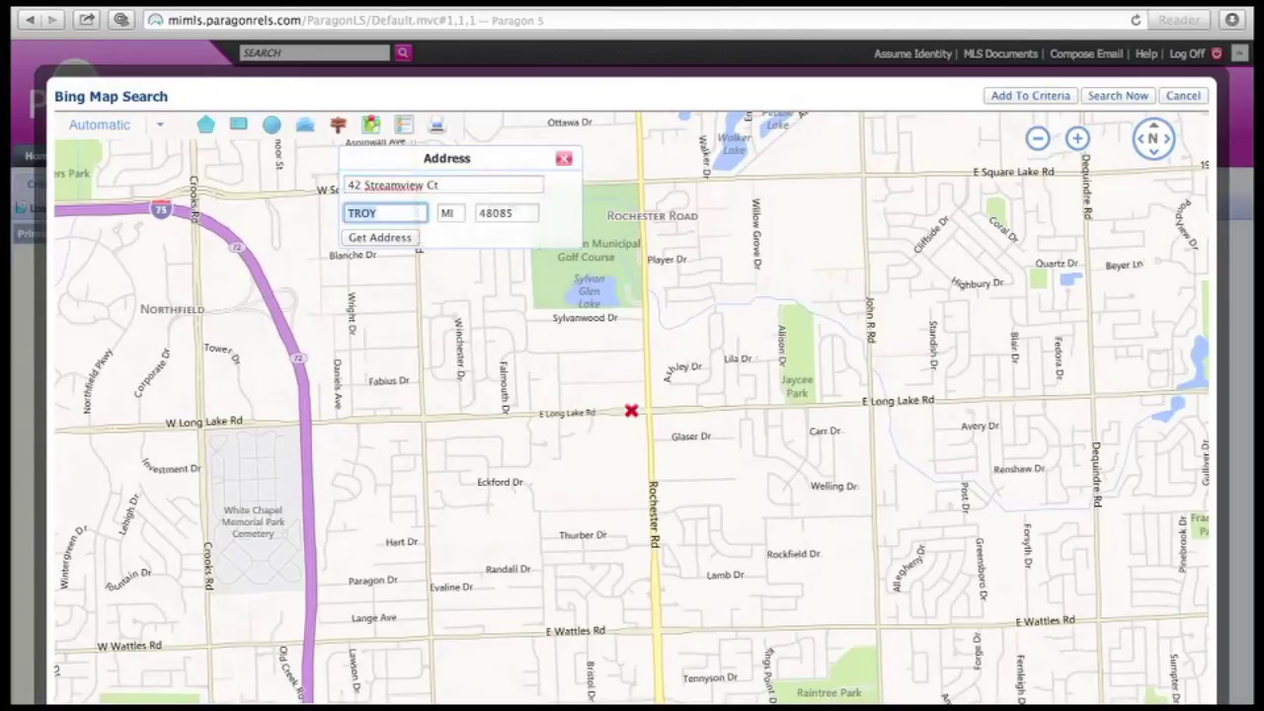
Clear the city, correct the zip code and centre the map on the address
{"action": "key", "text": "Tab"}
{"action": "key", "text": "shift+Tab"}
{"action": "key", "text": "BackSpace"}
{"action": "key", "text": "Tab"}
{"action": "key", "text": "Tab"}
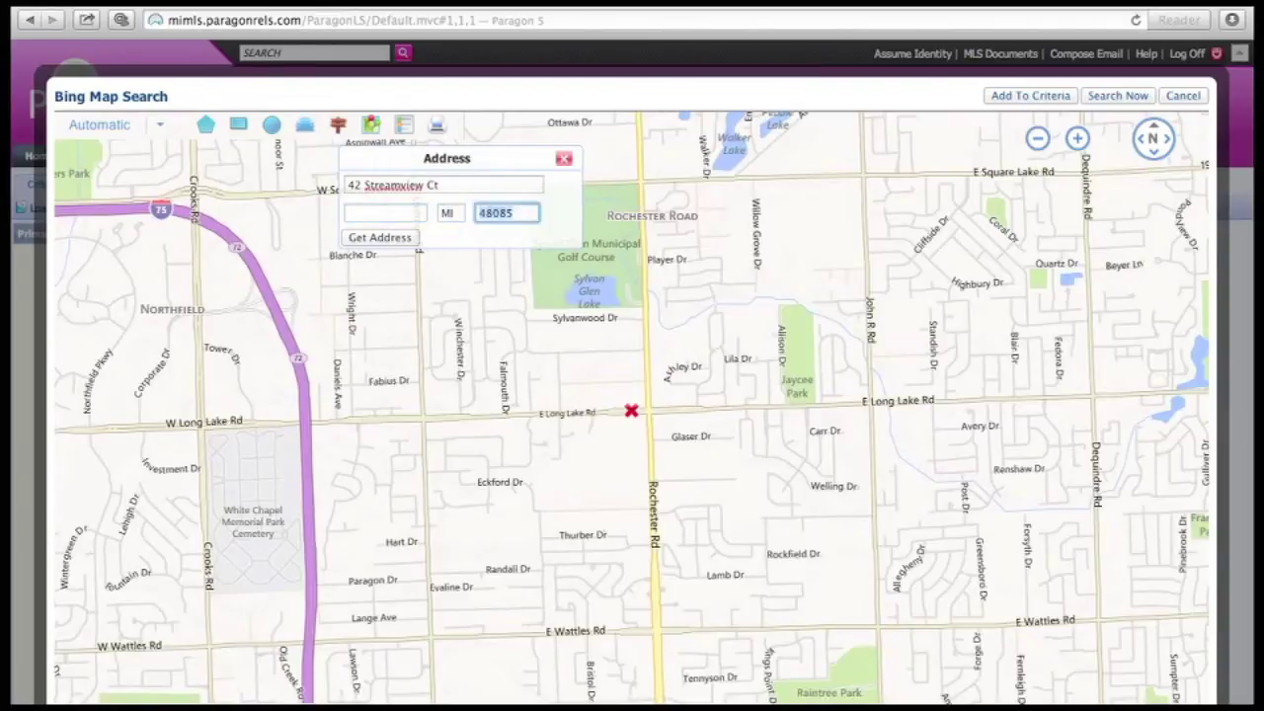
{"action": "type", "text": "4803"}
{"action": "key", "text": "BackSpace"}
{"action": "key", "text": "BackSpace"}
{"action": "type", "text": "309"}
{"action": "key", "text": "Tab"}
{"action": "key", "text": "Tab"}
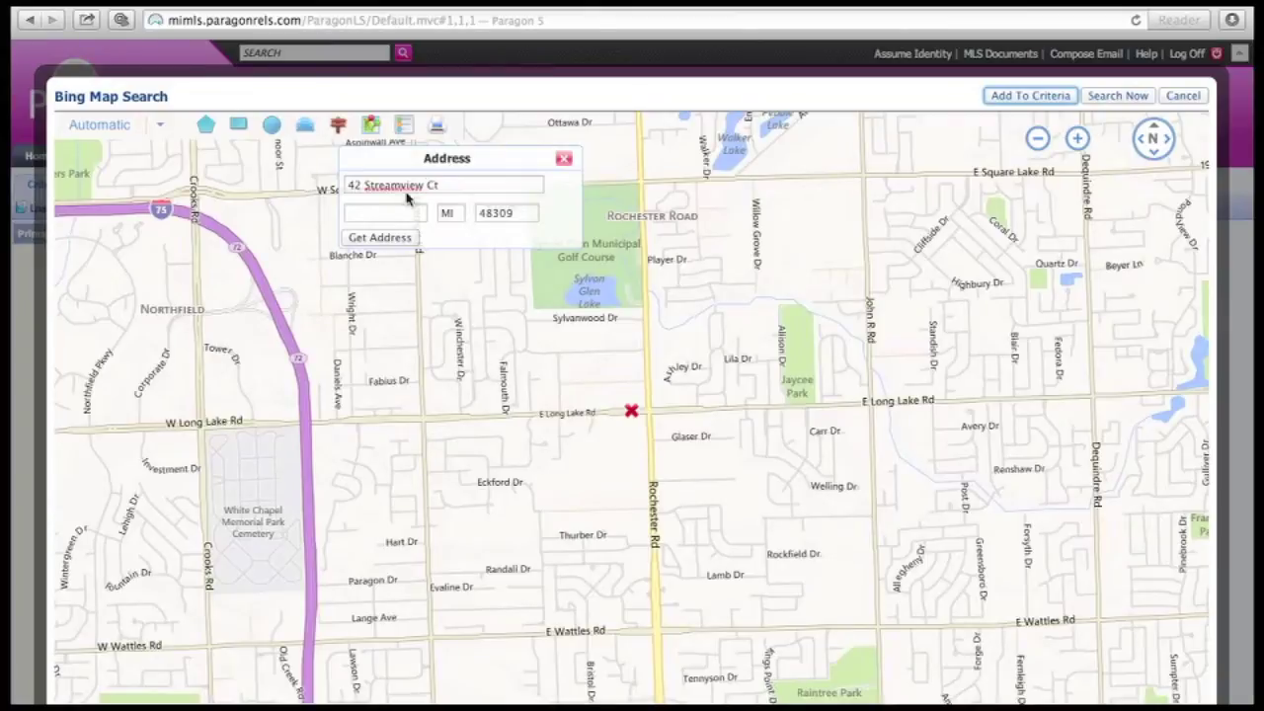
{"action": "left_click", "coordinate": [381, 240]}
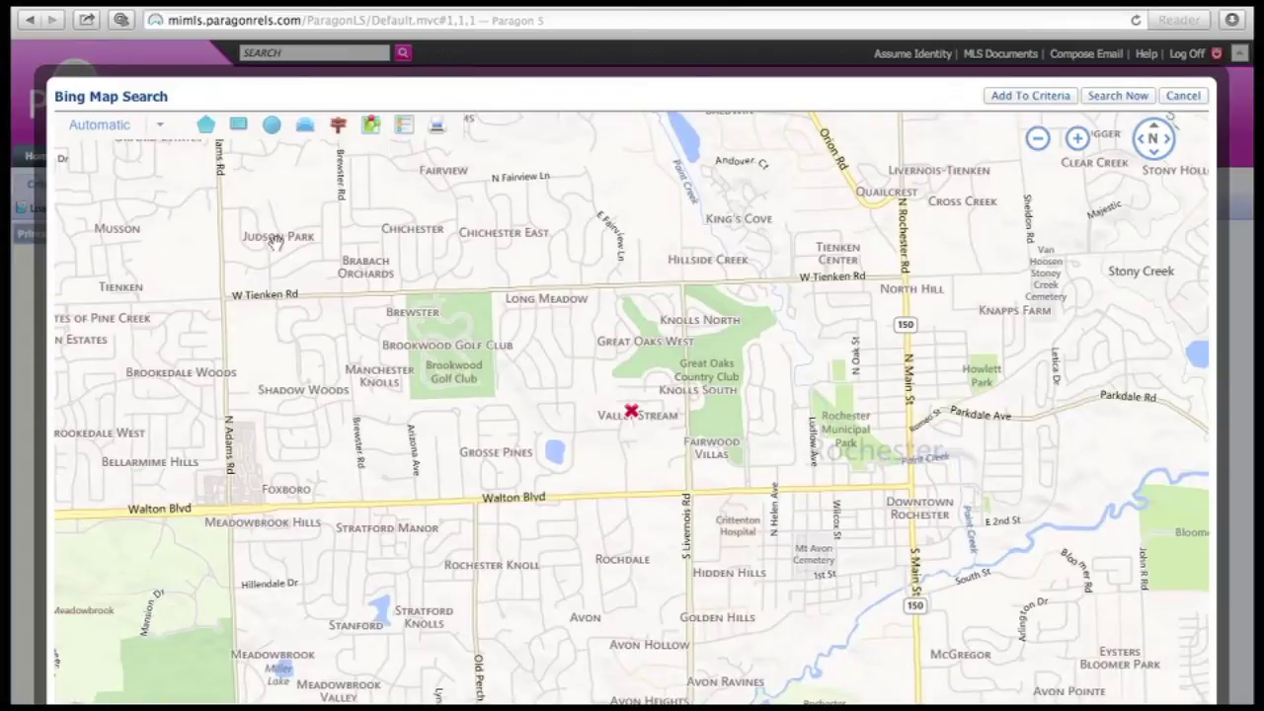
Draw a 1-mile radius around the map centre and add it to the criteria, giving 1,407 results
{"action": "left_click", "coordinate": [272, 134]}
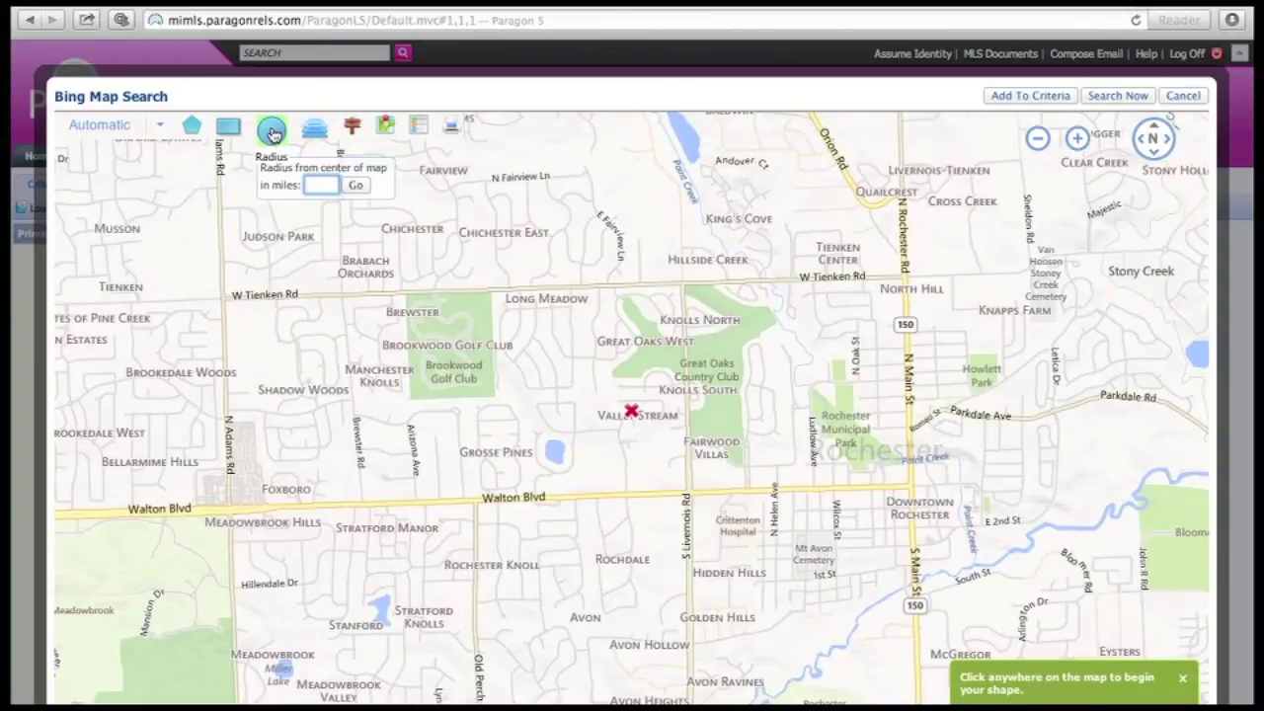
{"action": "type", "text": "1"}
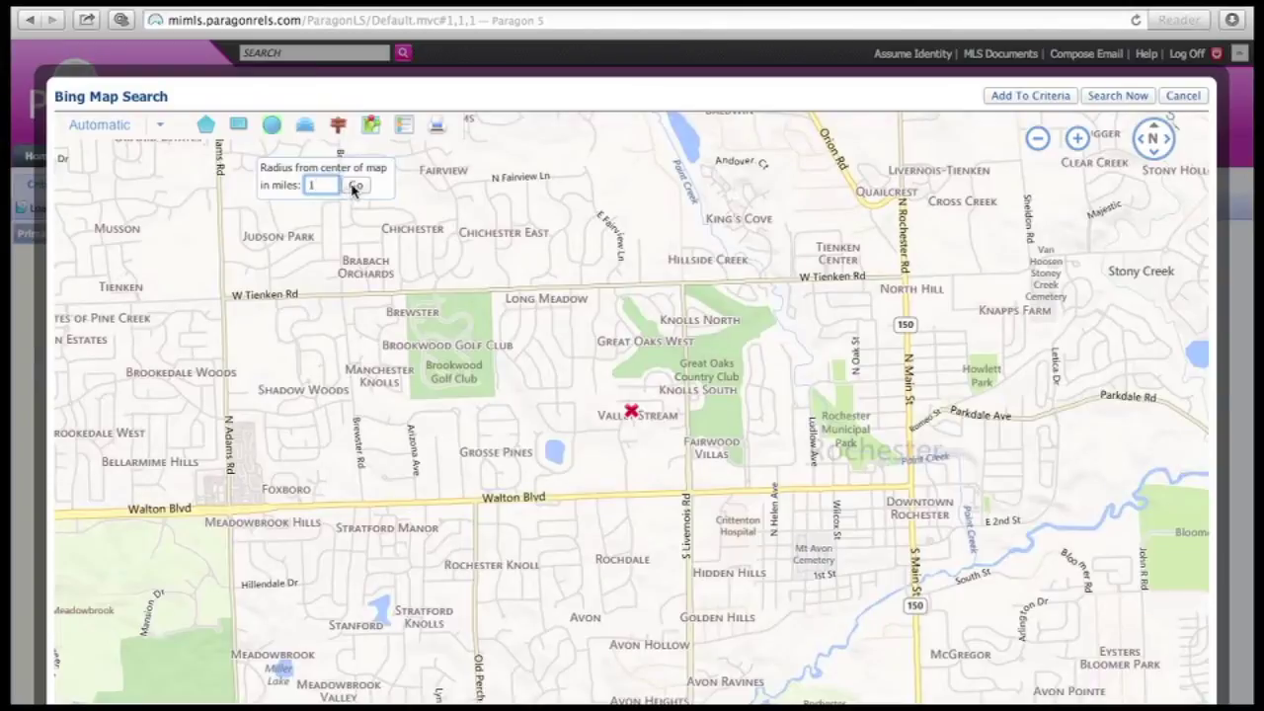
{"action": "left_click", "coordinate": [354, 188]}
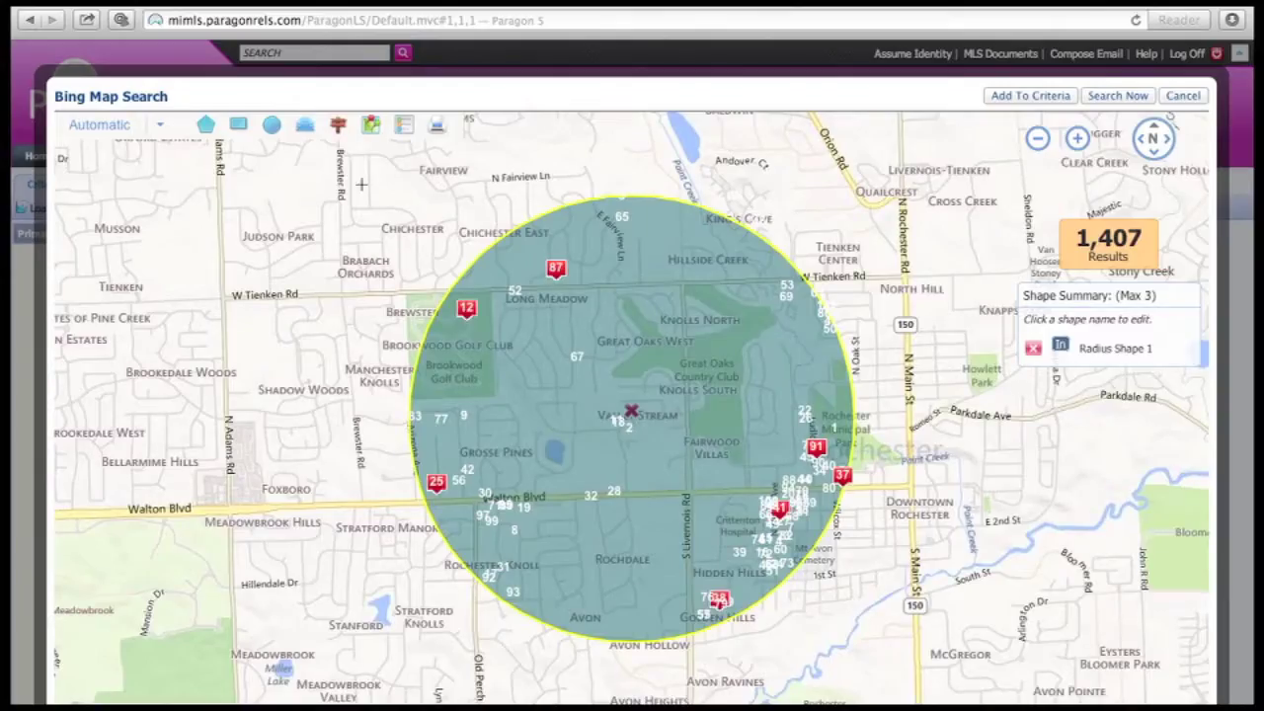
{"action": "left_click", "coordinate": [1031, 96]}
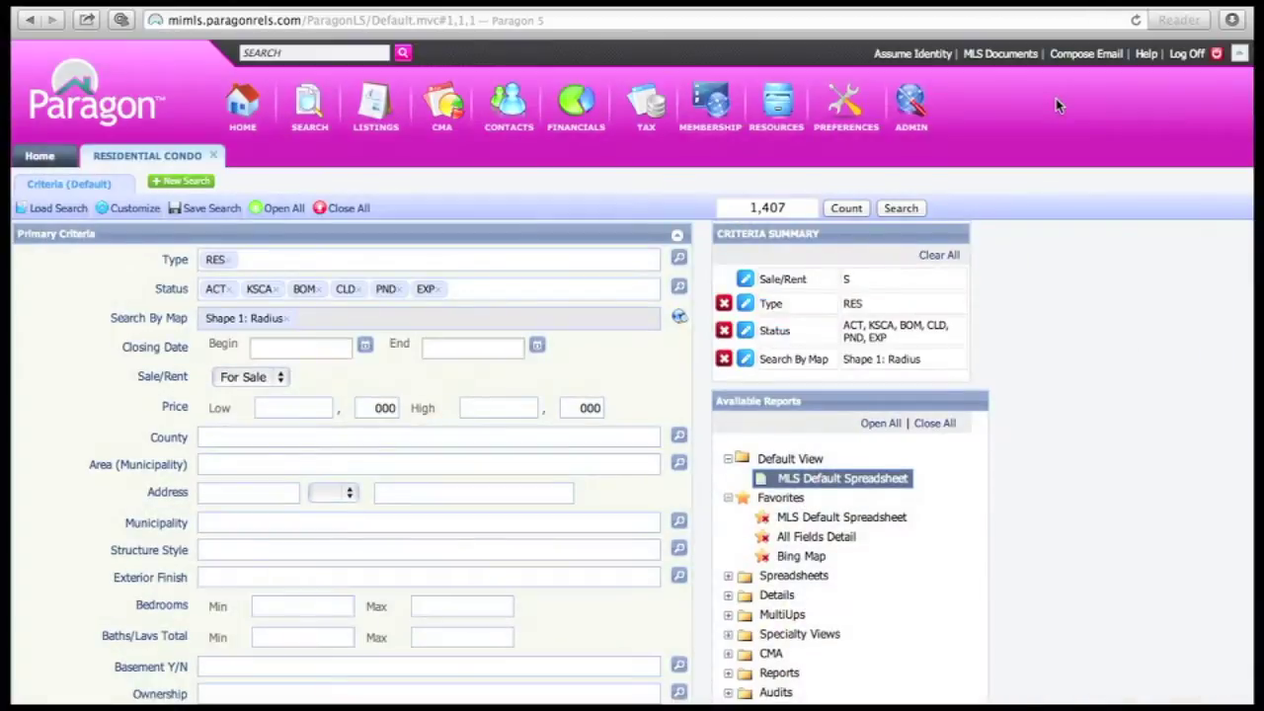
{"action": "left_click", "coordinate": [282, 348]}
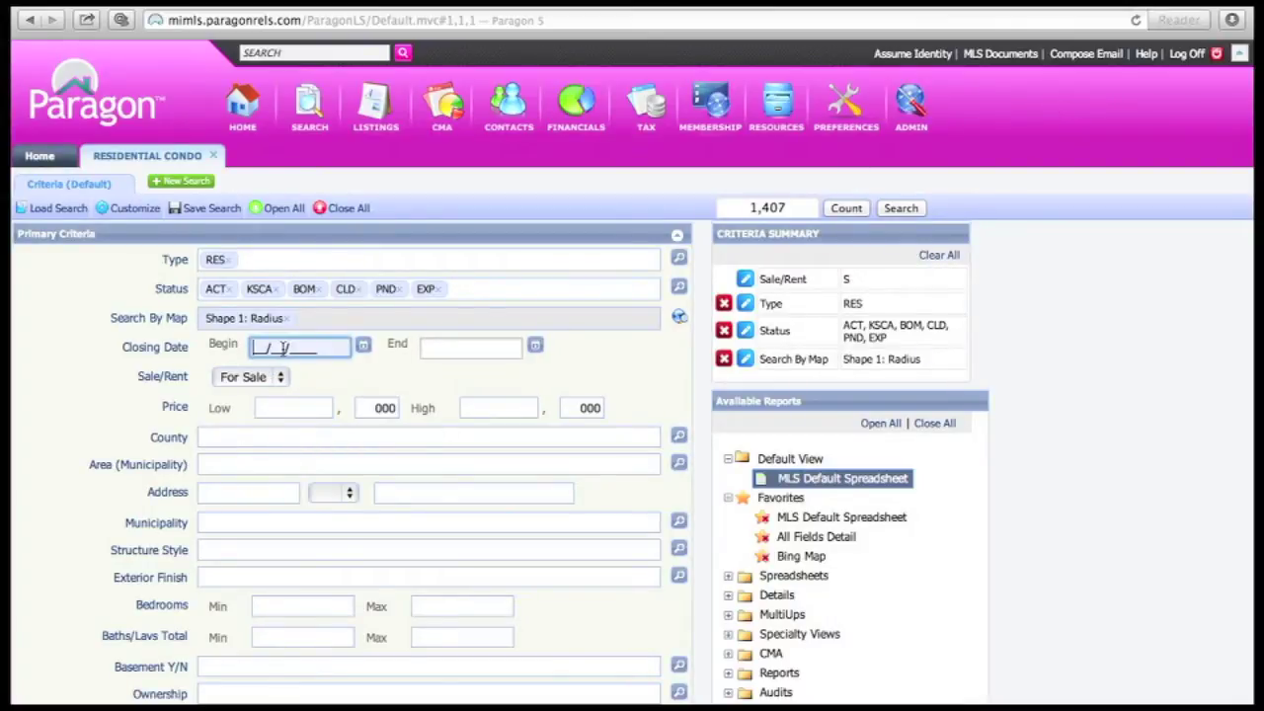
{"action": "type", "text": "08"}
{"action": "type", "text": "1"}
{"action": "type", "text": "12011"}
{"action": "key", "text": "Tab"}
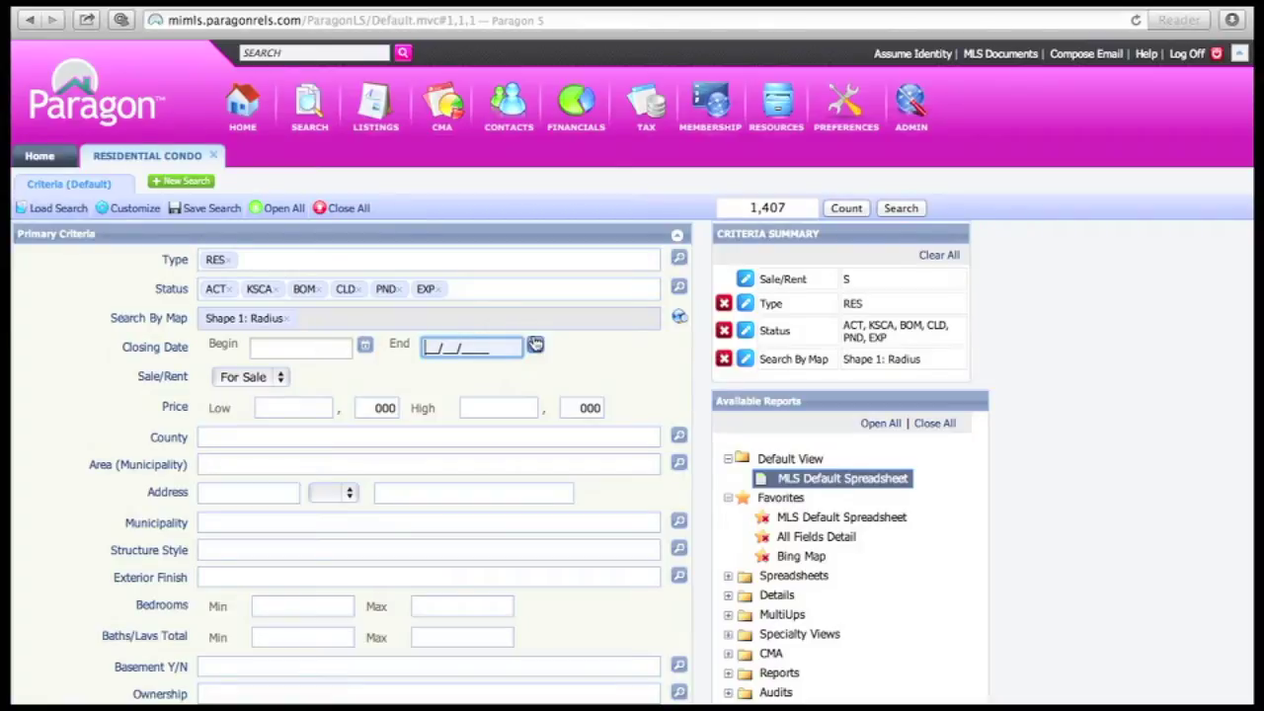
{"action": "scroll", "coordinate": [563, 363], "scroll_direction": "down", "scroll_amount": 1}
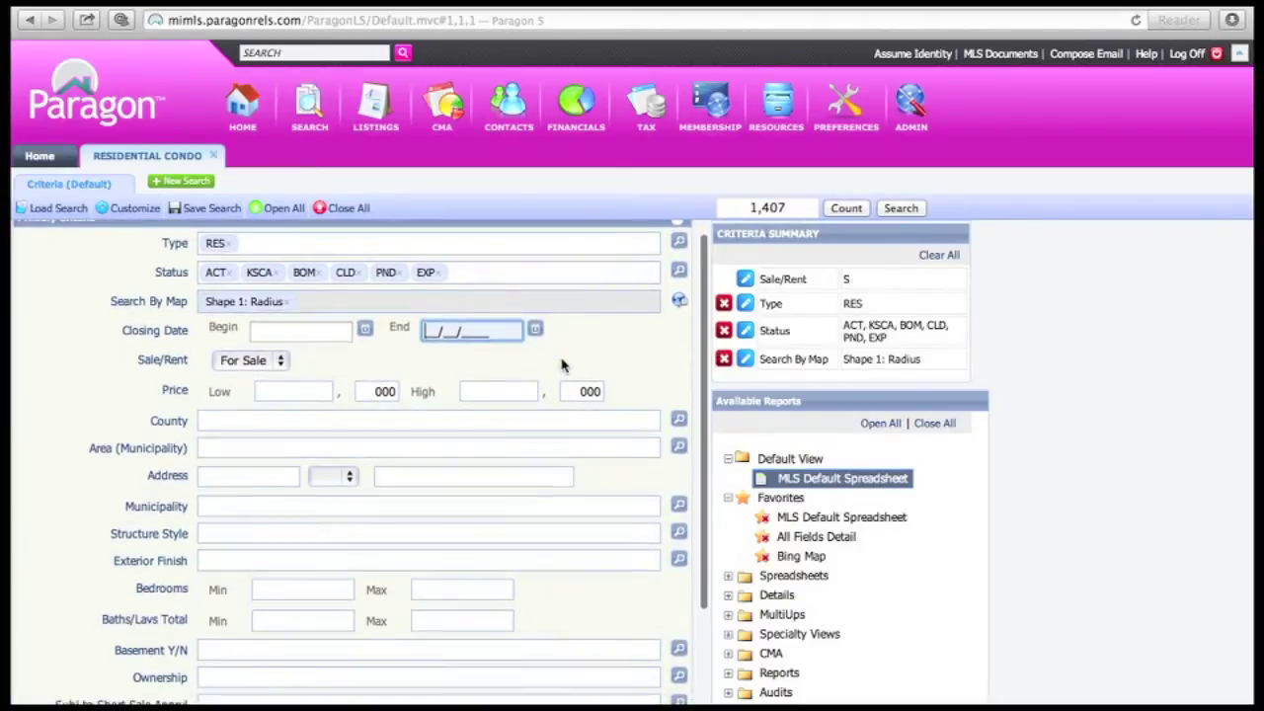
{"action": "scroll", "coordinate": [563, 363], "scroll_direction": "down", "scroll_amount": 1}
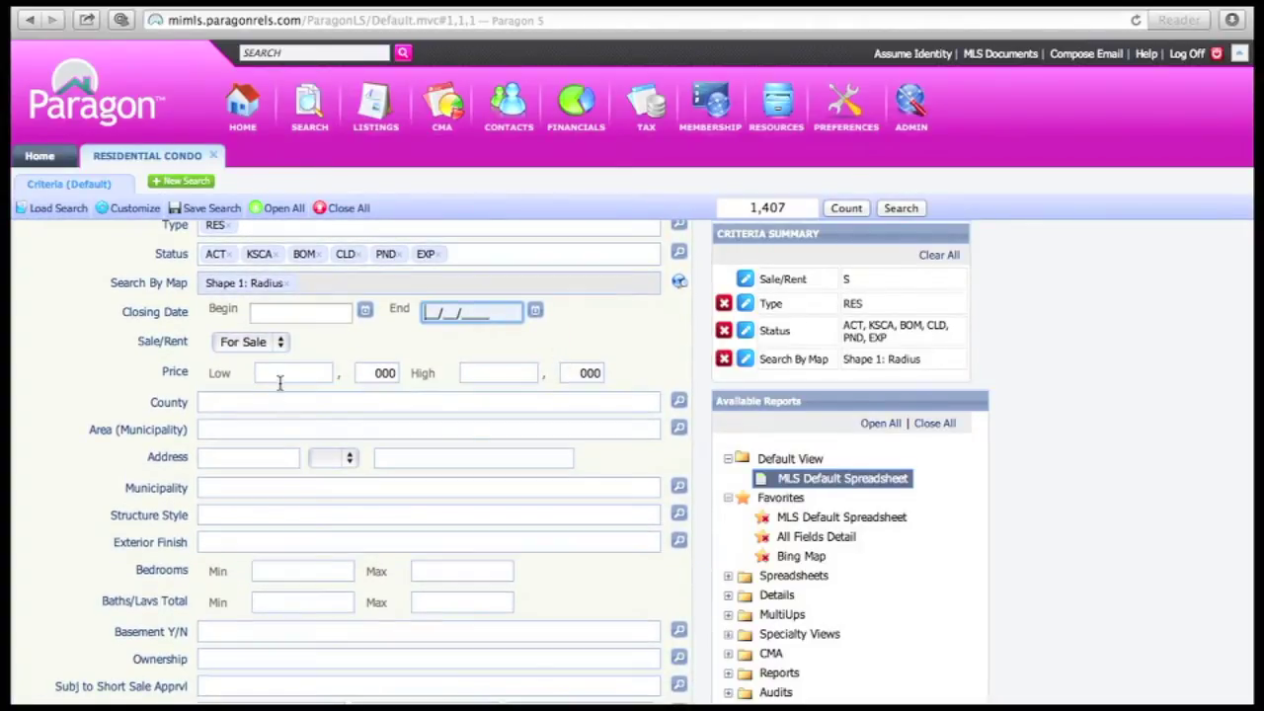
{"action": "left_click", "coordinate": [283, 374]}
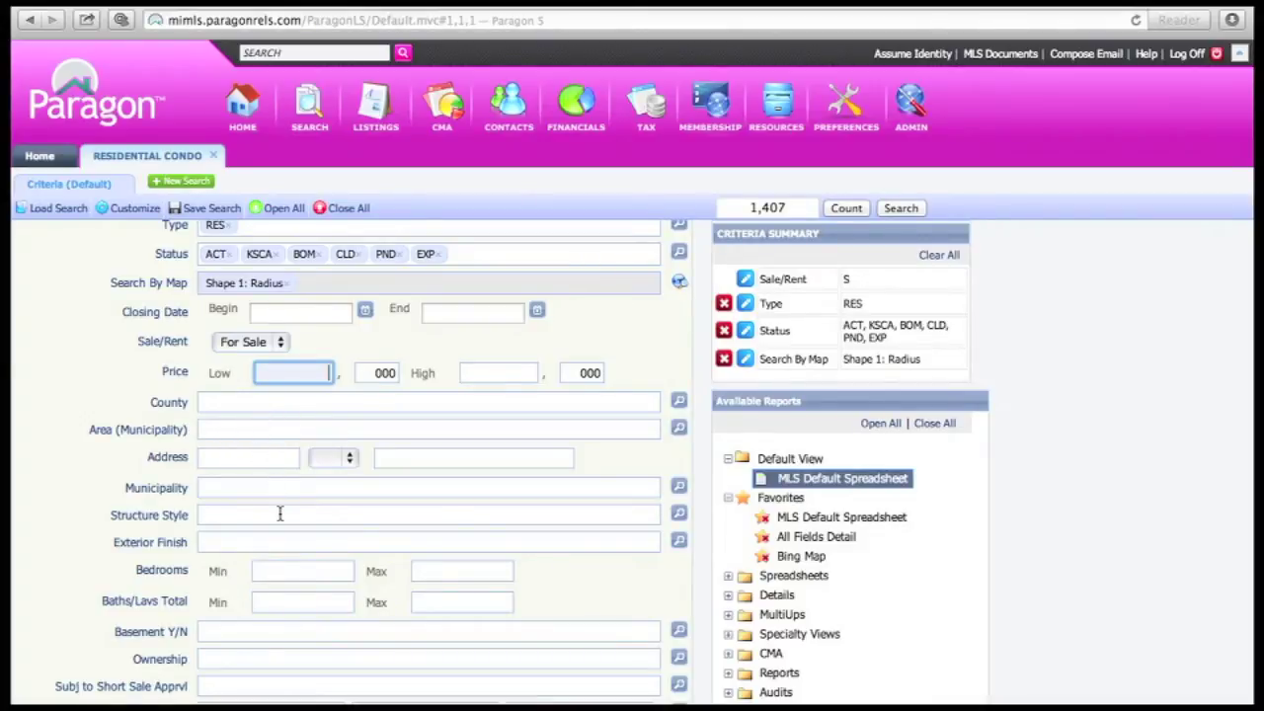
{"action": "scroll", "coordinate": [280, 509], "scroll_direction": "down", "scroll_amount": 1}
{"action": "scroll", "coordinate": [280, 521], "scroll_direction": "down", "scroll_amount": 3}
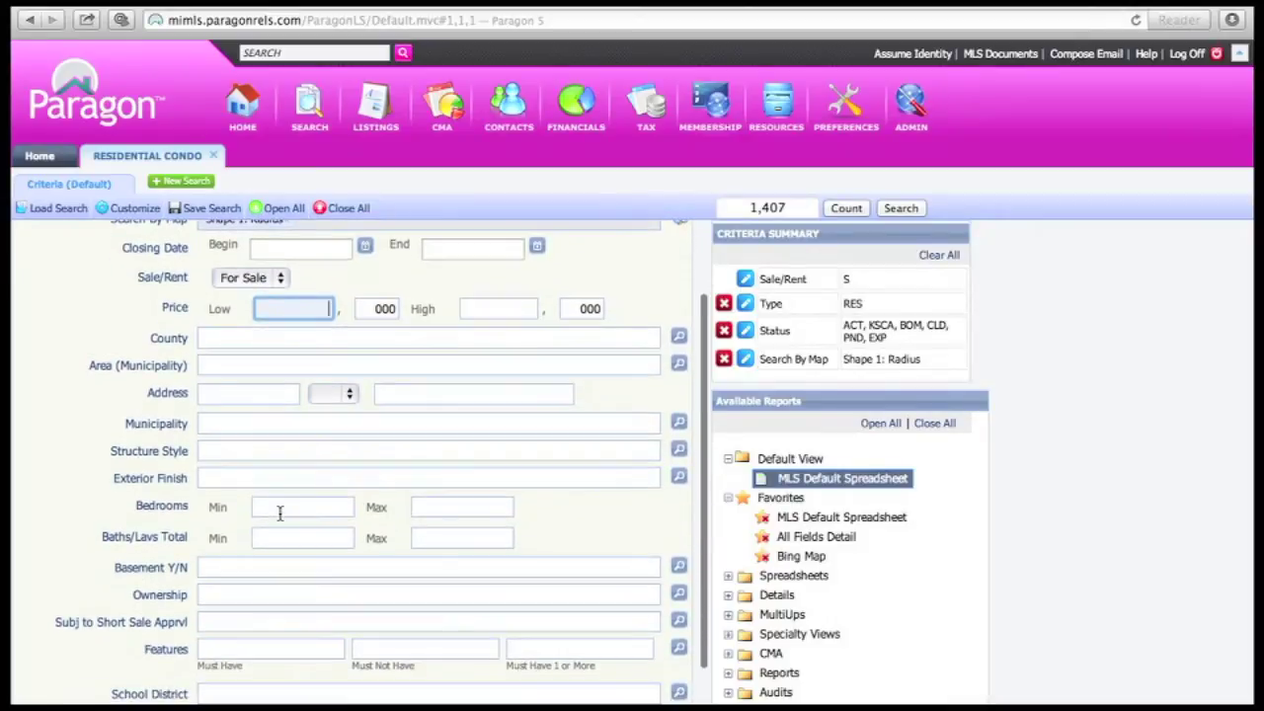
{"action": "left_click", "coordinate": [283, 507]}
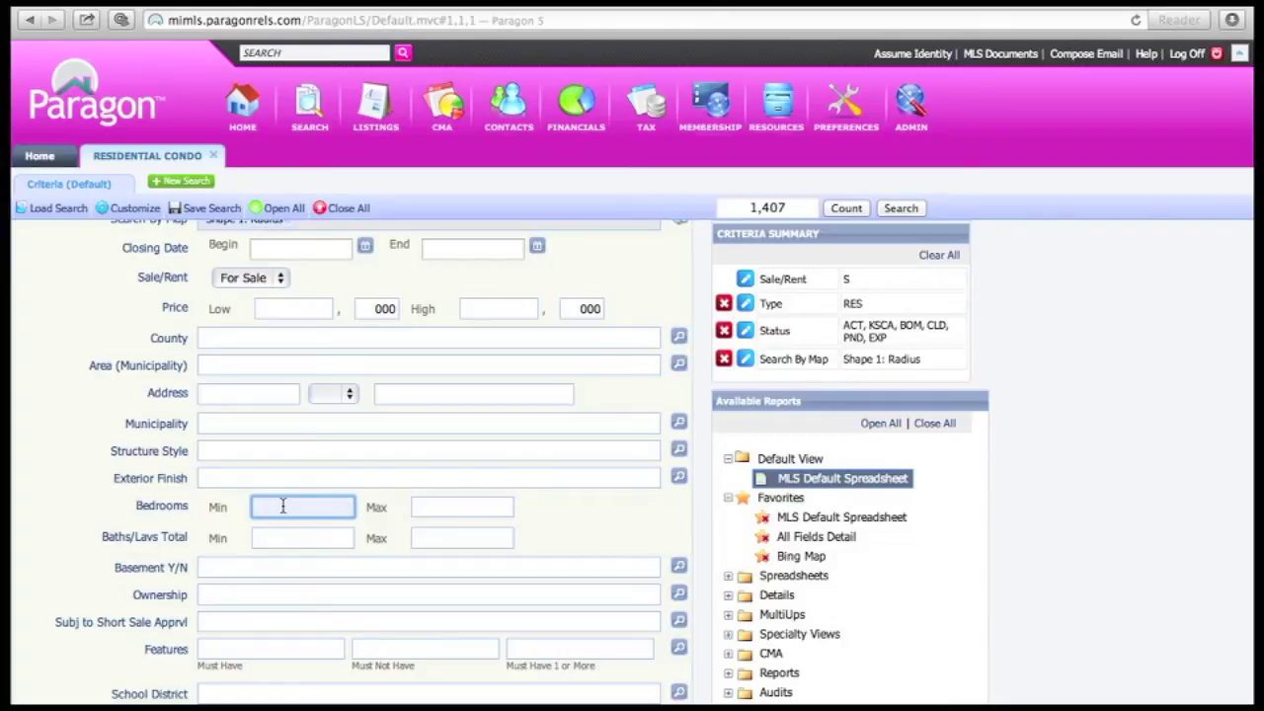
{"action": "left_click", "coordinate": [259, 425]}
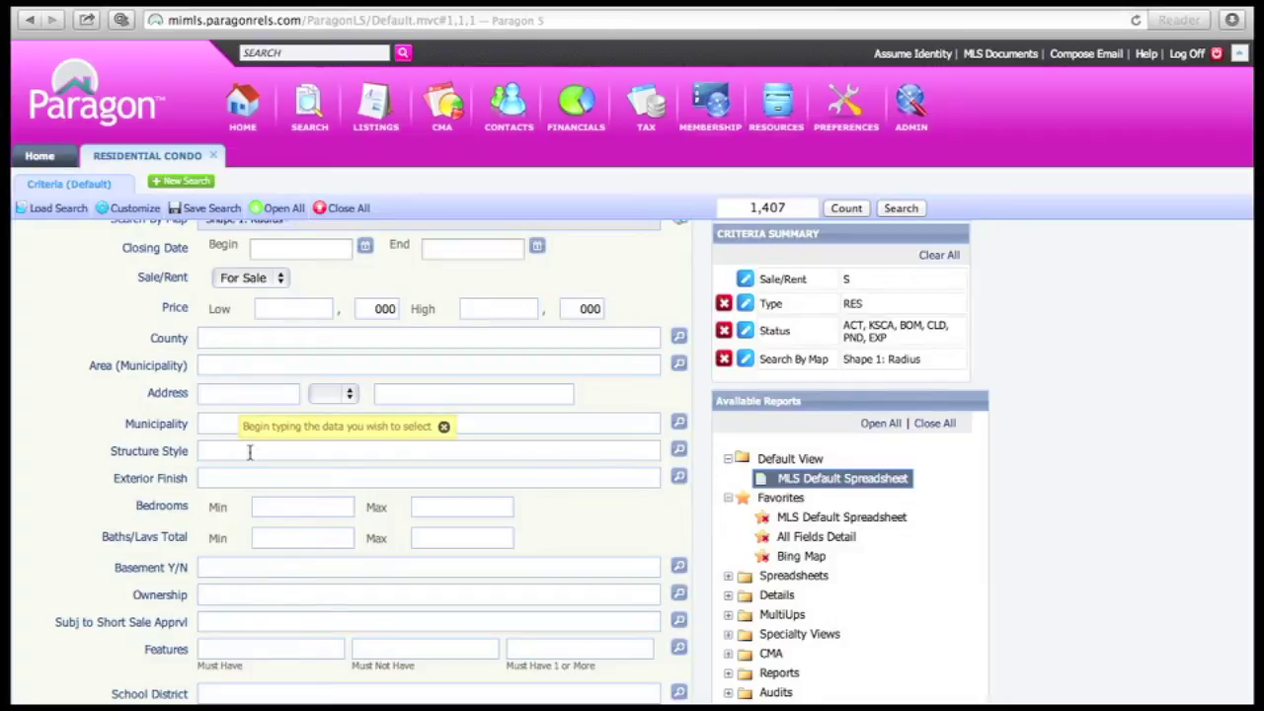
{"action": "left_click", "coordinate": [250, 452]}
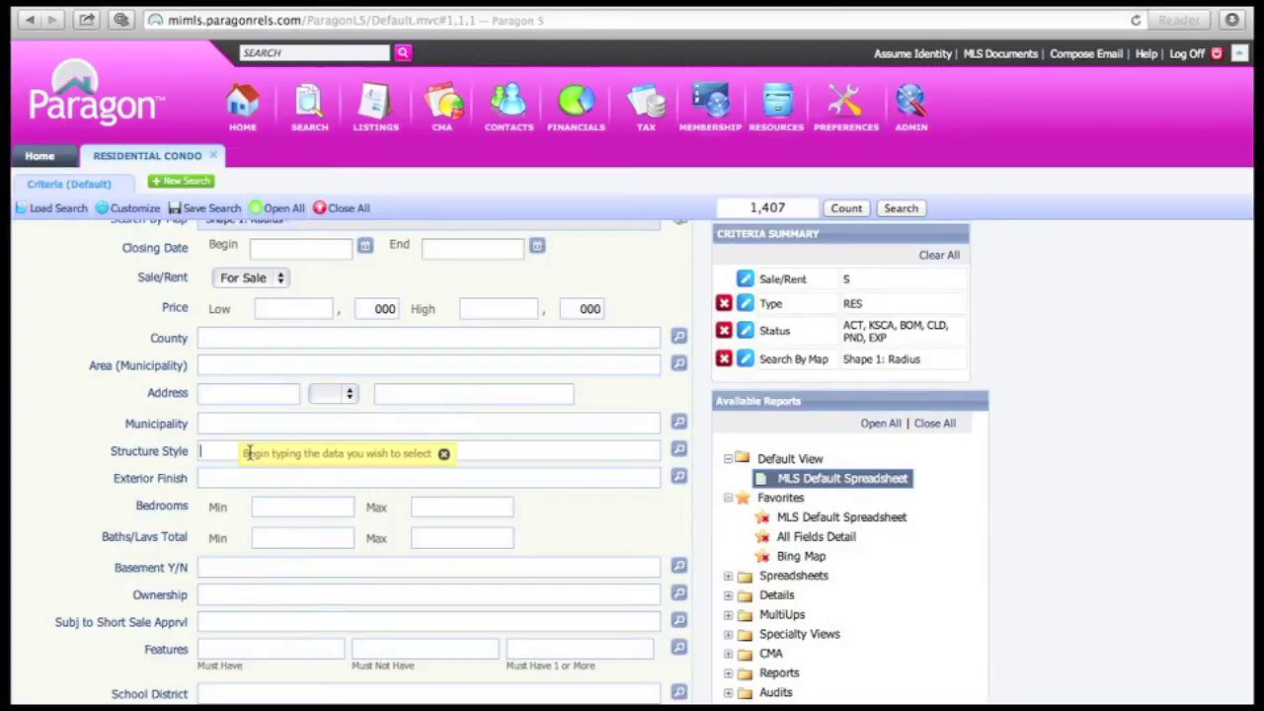
Set Structure Style to 2S - 2 Story and Exterior Finish to Full Masonry
{"action": "type", "text": "2"}
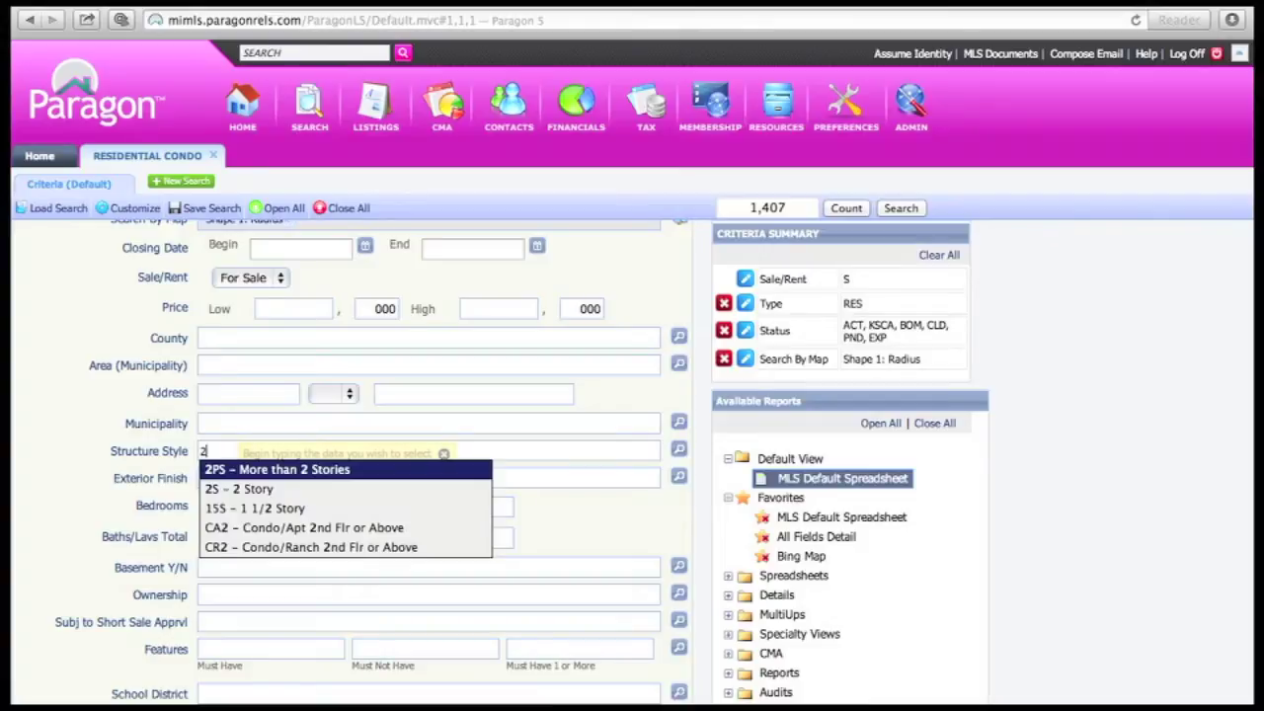
{"action": "key", "text": "Down"}
{"action": "key", "text": "Return"}
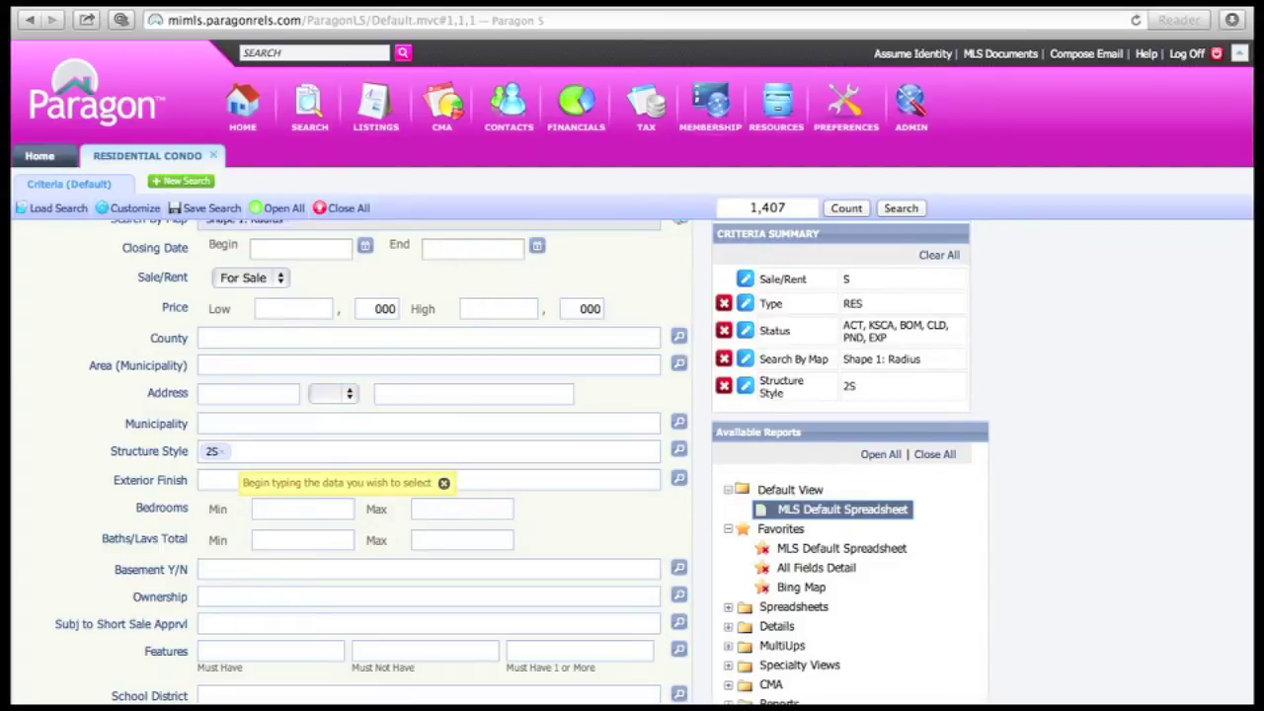
{"action": "type", "text": "ful"}
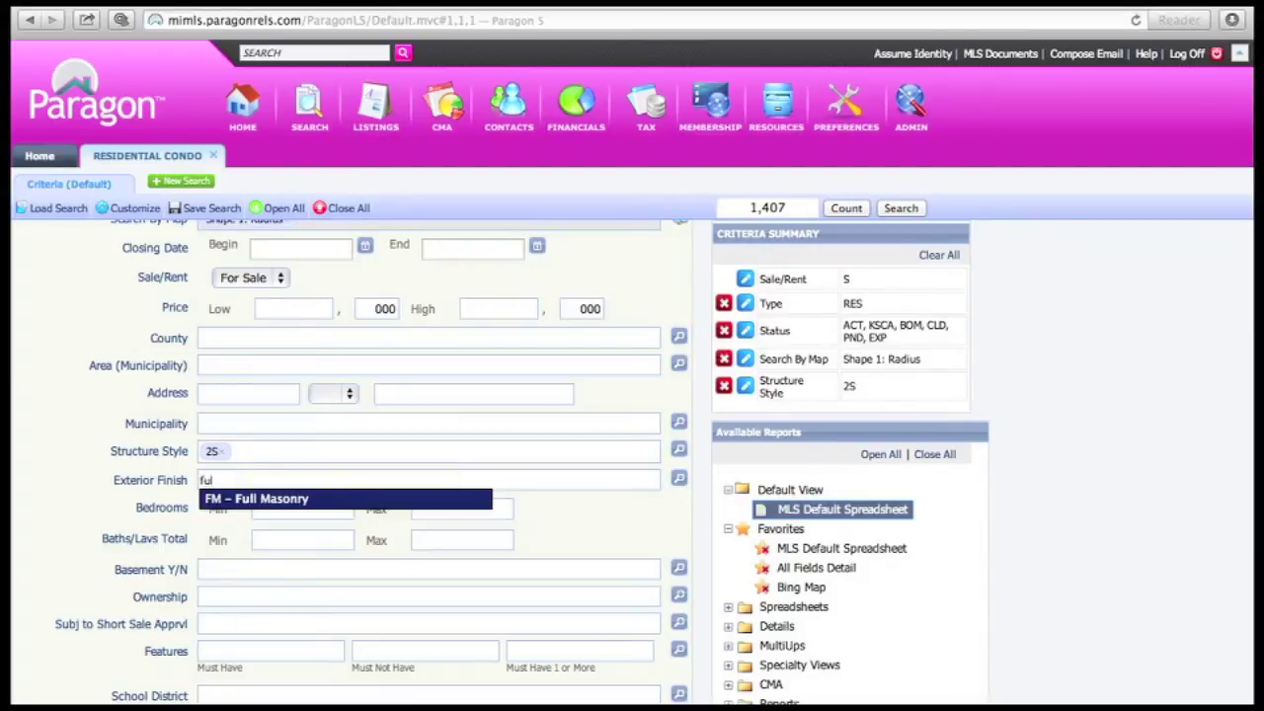
{"action": "key", "text": "Return"}
Require 2–4 bedrooms, 2–4 baths and a basement (Y)
{"action": "left_click", "coordinate": [350, 511]}
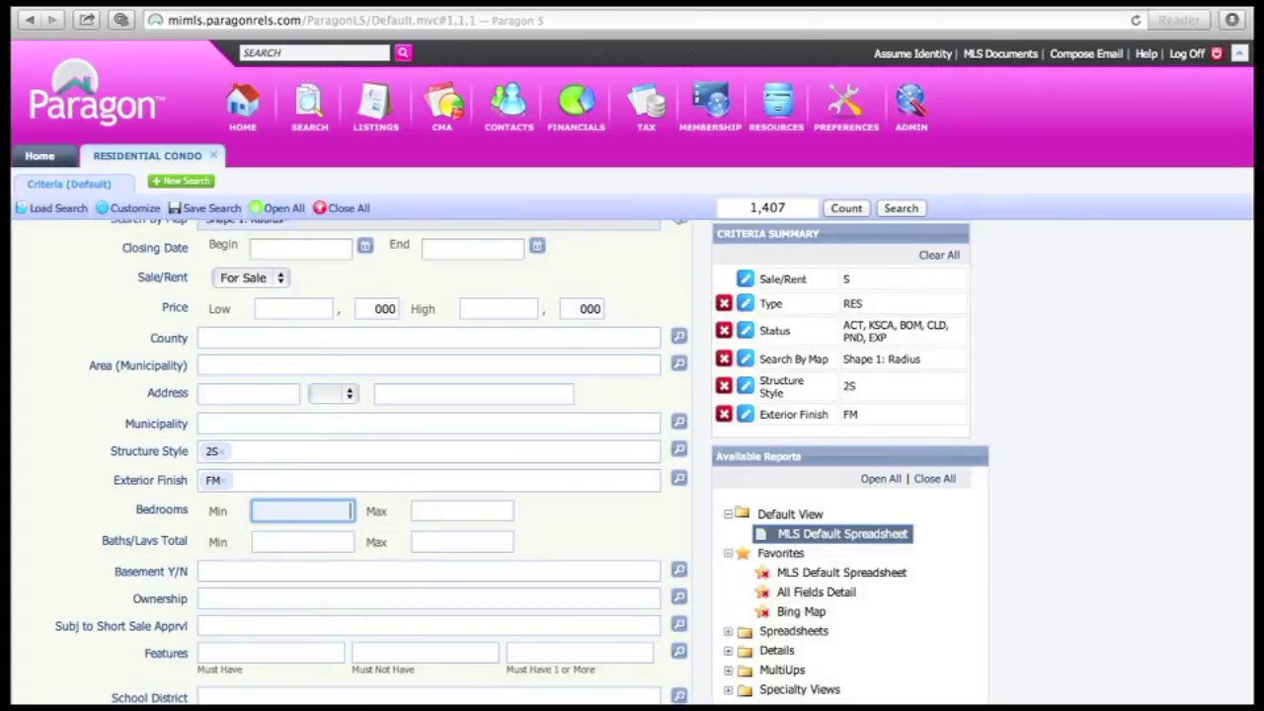
{"action": "type", "text": "2"}
{"action": "key", "text": "Tab"}
{"action": "type", "text": "4"}
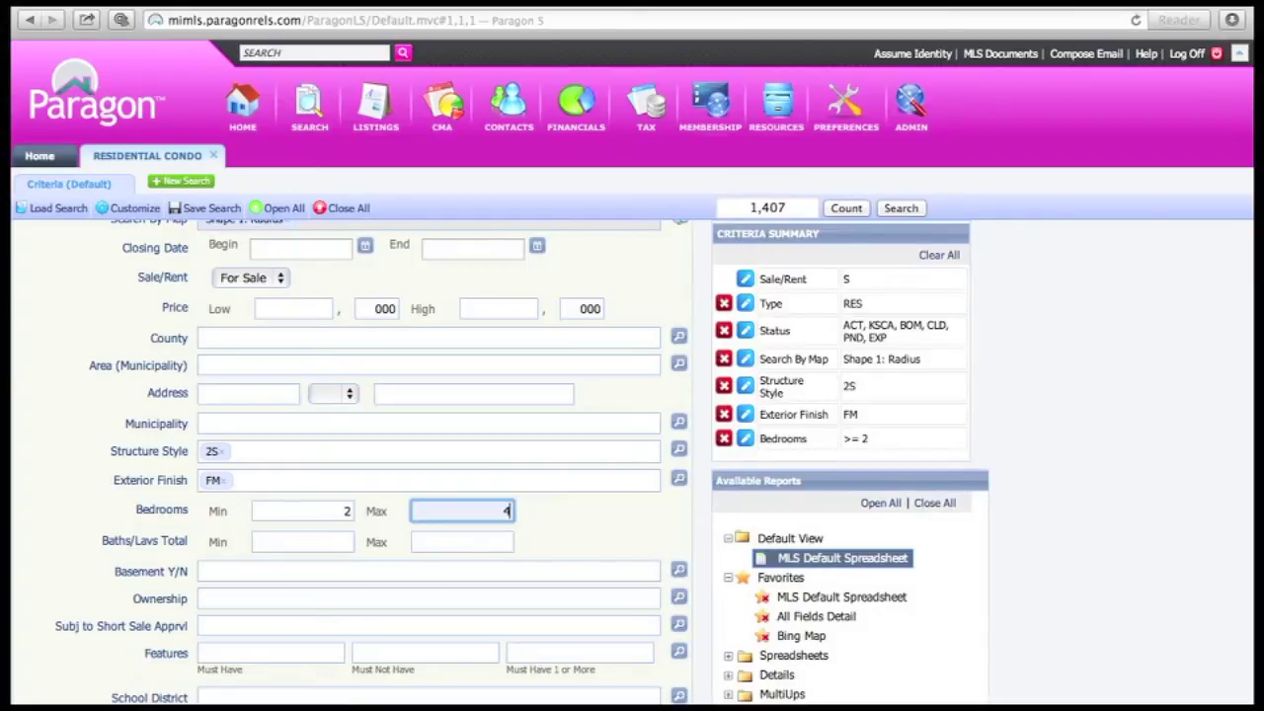
{"action": "key", "text": "Tab"}
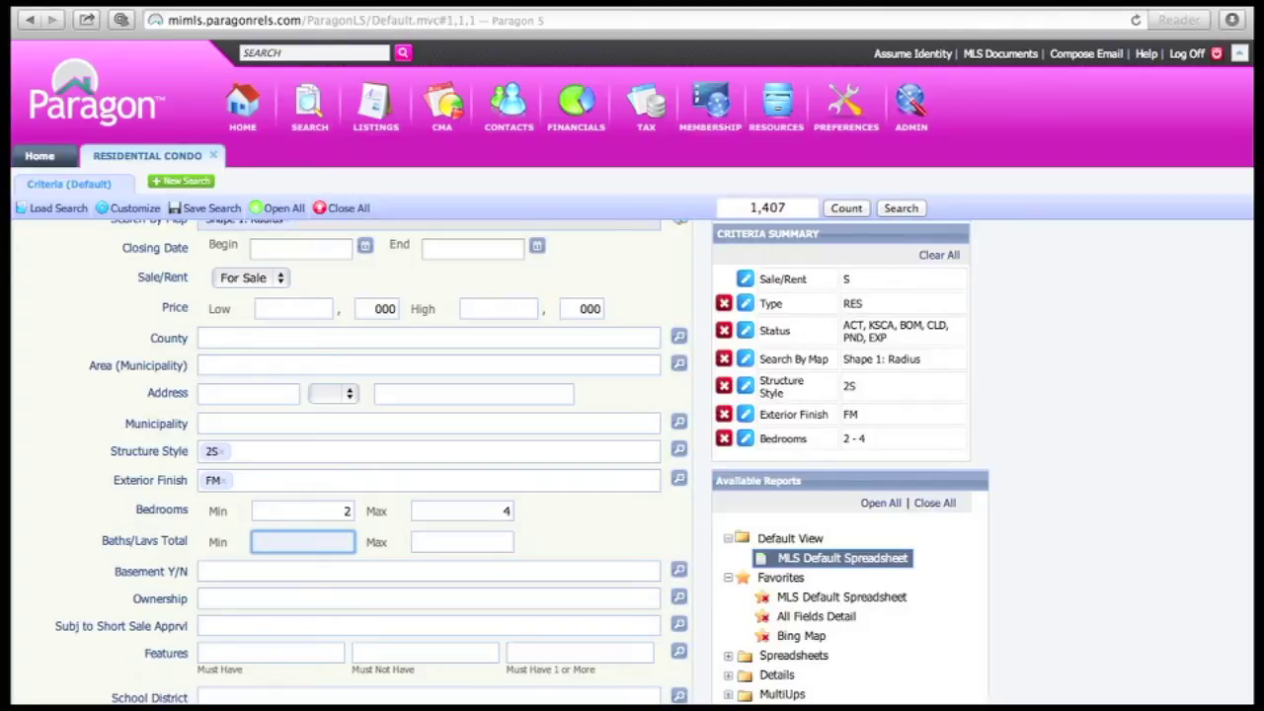
{"action": "type", "text": "2"}
{"action": "key", "text": "Tab"}
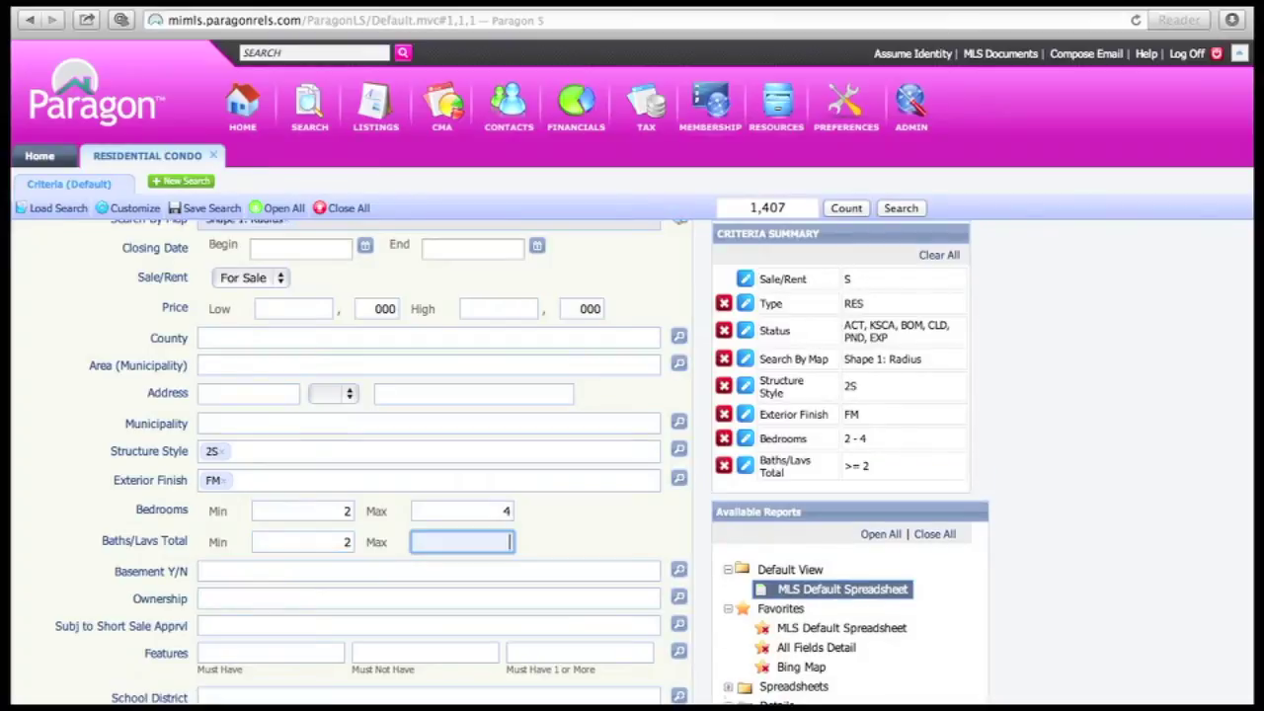
{"action": "type", "text": "4"}
{"action": "key", "text": "Tab"}
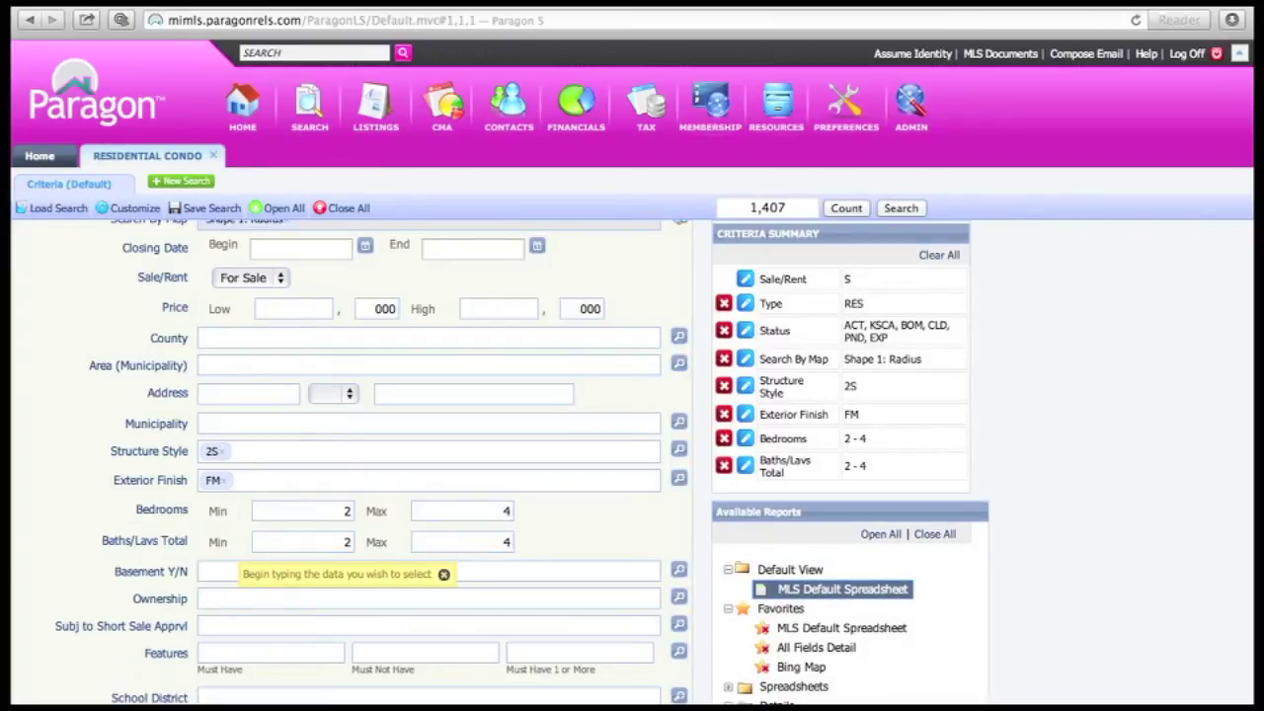
{"action": "type", "text": "y"}
{"action": "key", "text": "Return"}
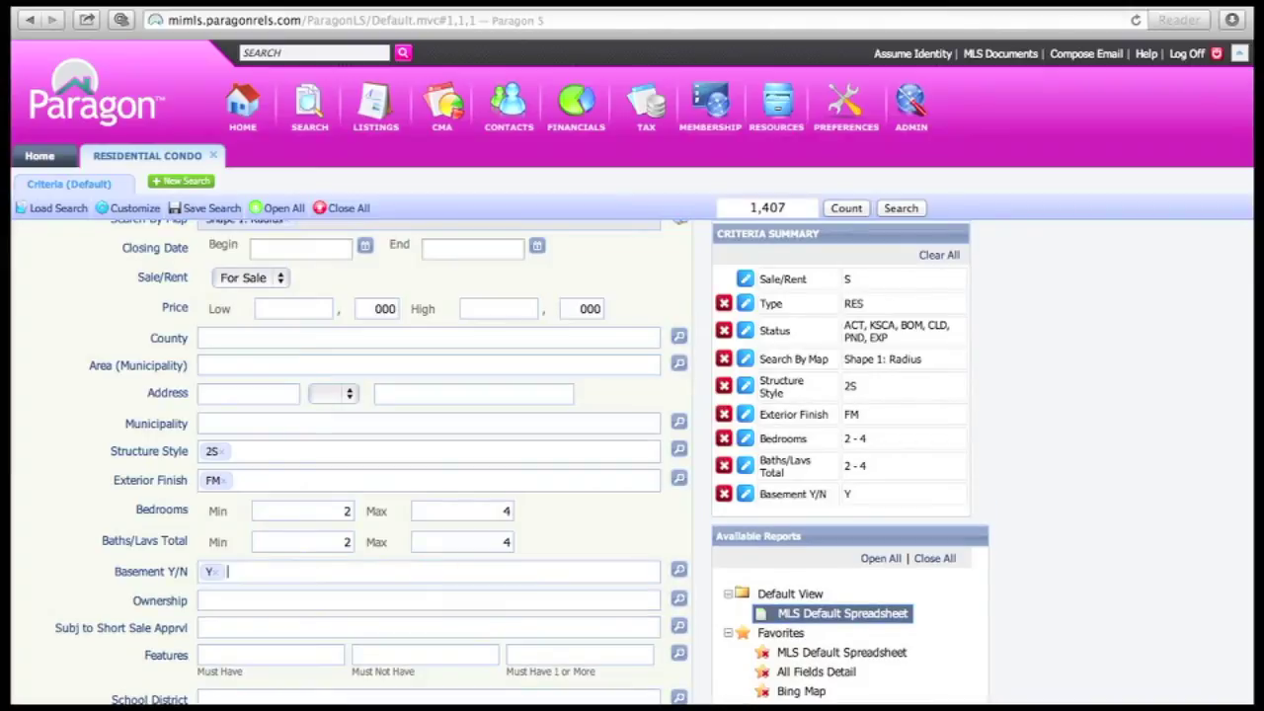
{"action": "key", "text": "Tab"}
{"action": "key", "text": "Tab"}
{"action": "key", "text": "Tab"}
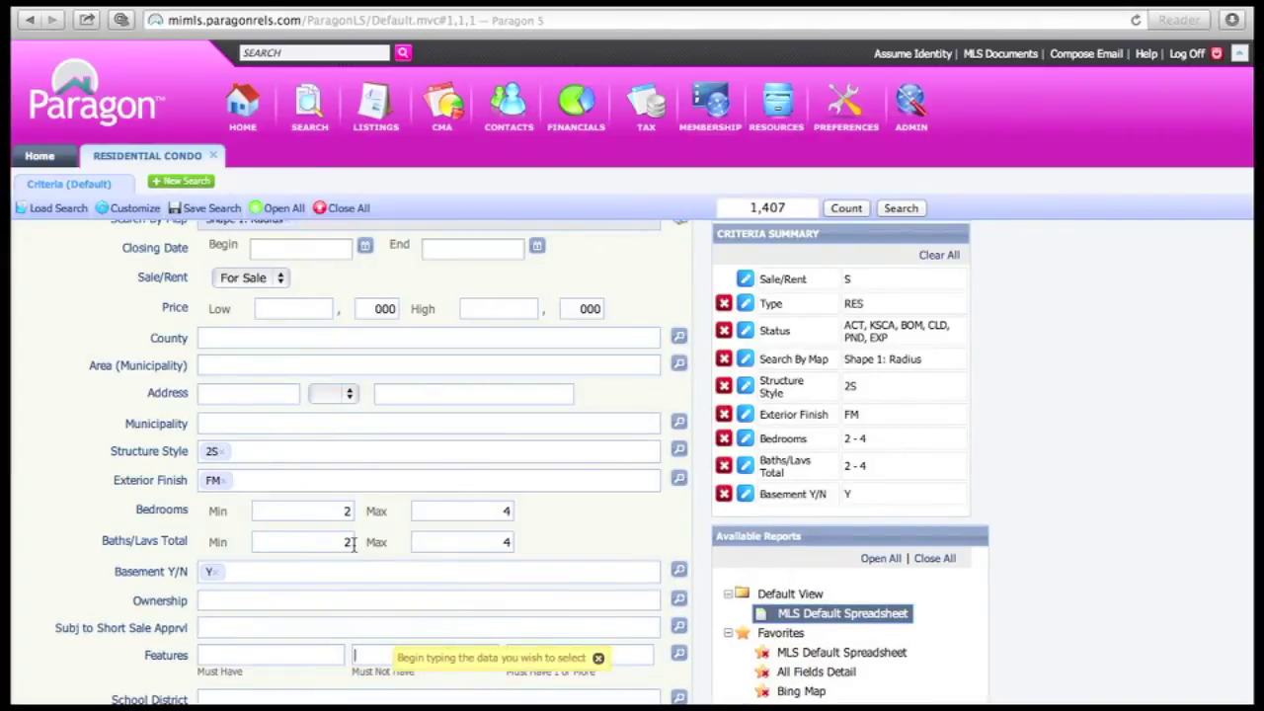
Set Garage # of Car to a range of 1 to 3
{"action": "scroll", "coordinate": [353, 545], "scroll_direction": "down", "scroll_amount": 3}
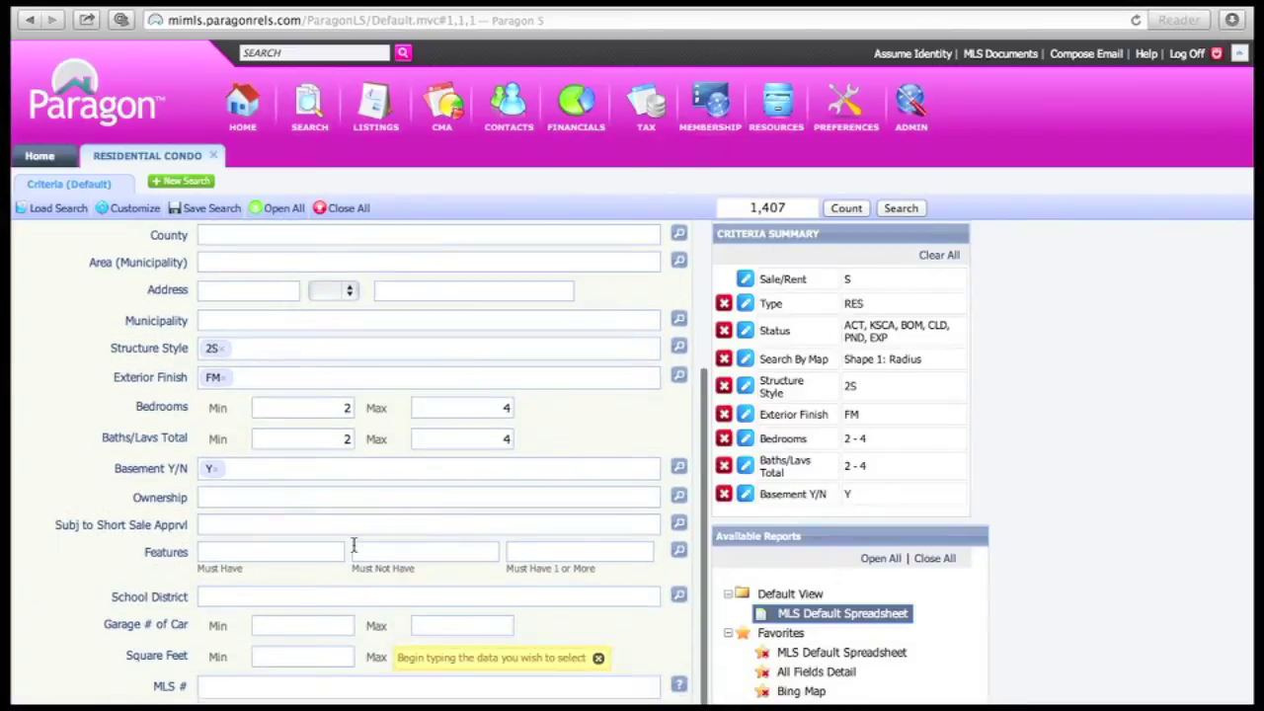
{"action": "left_click", "coordinate": [308, 625]}
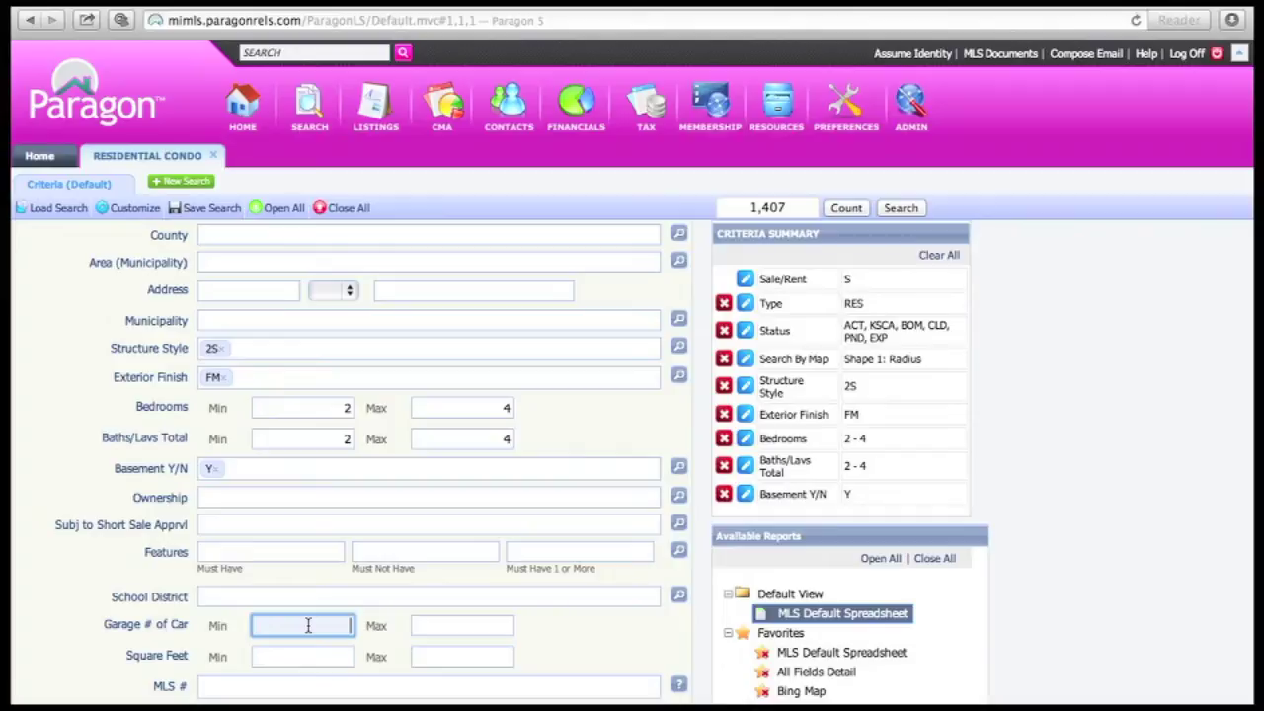
{"action": "type", "text": "1"}
{"action": "key", "text": "Tab"}
{"action": "type", "text": "3"}
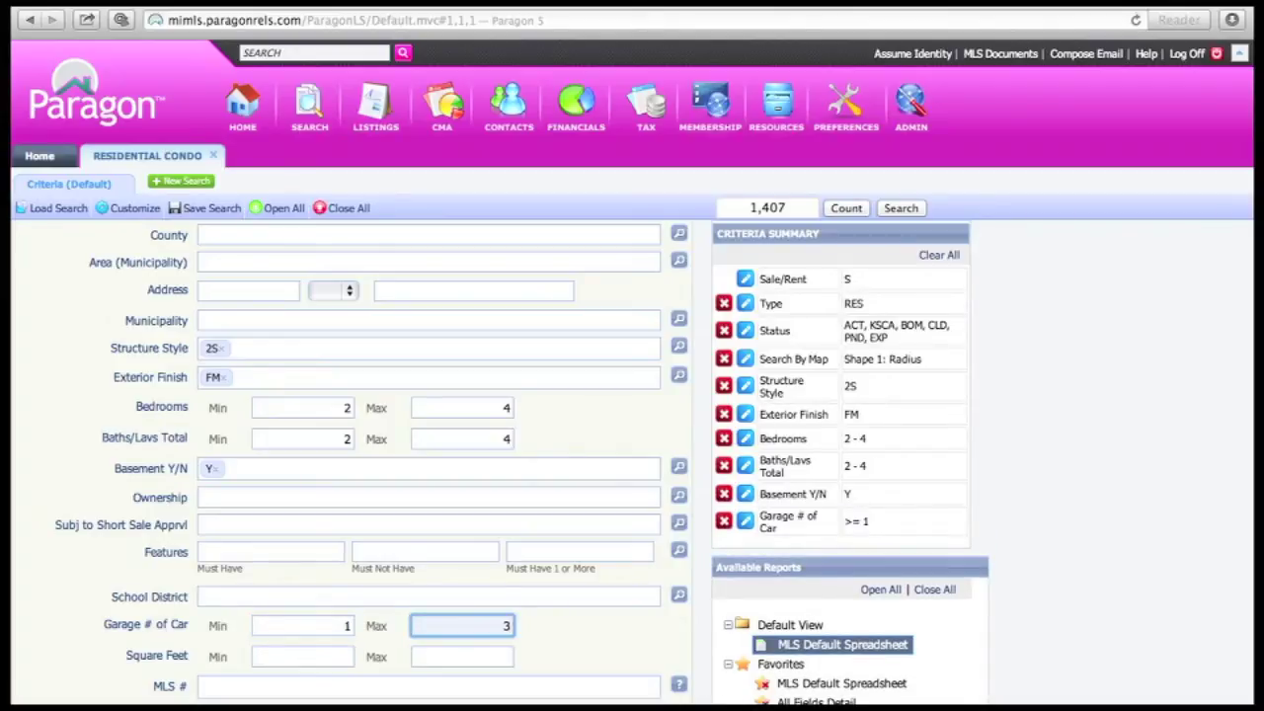
{"action": "key", "text": "Tab"}
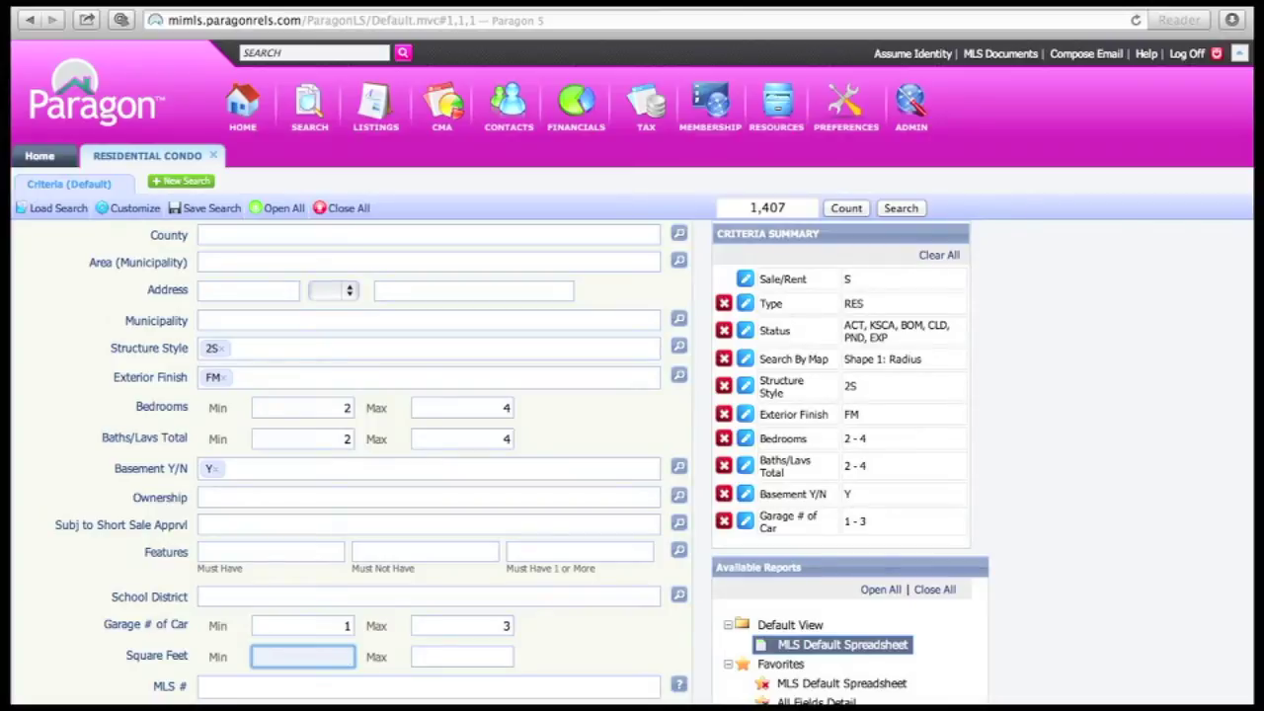
Set Square Feet to a range of 2650 to 3250
{"action": "type", "text": "2650"}
{"action": "key", "text": "Tab"}
{"action": "type", "text": "3250"}
{"action": "key", "text": "Tab"}
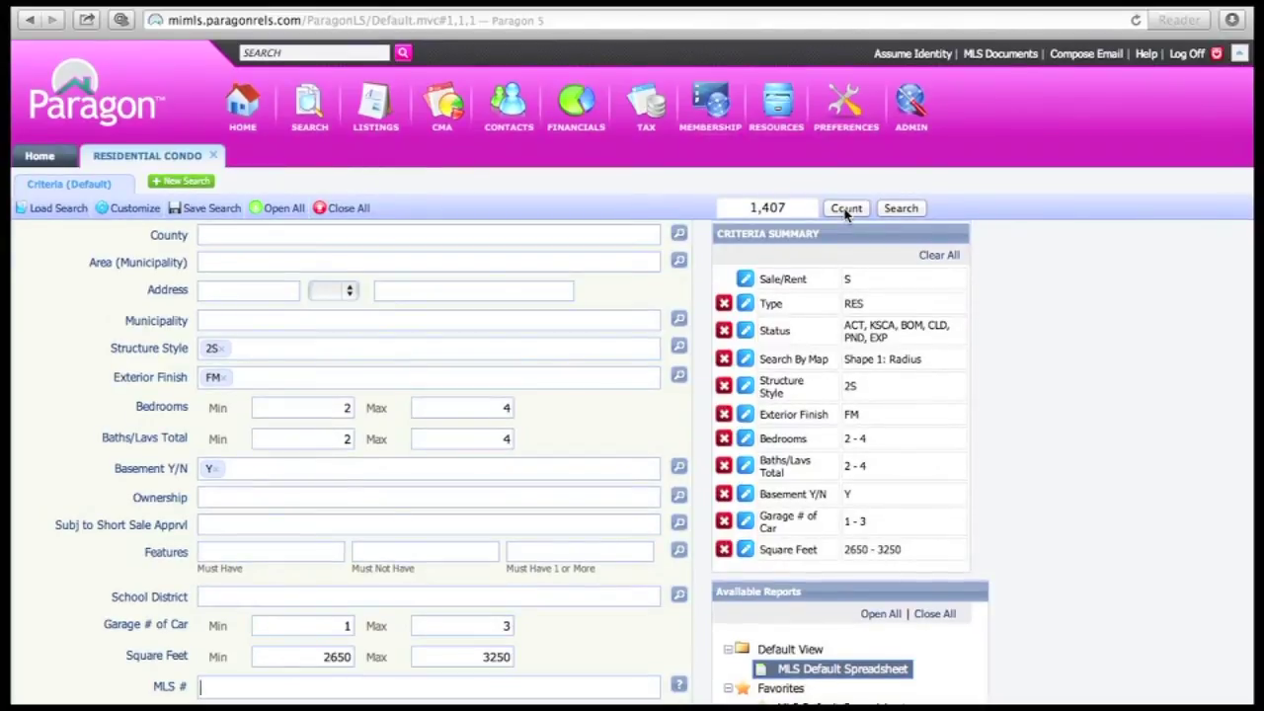
Add a price range of 300 to 450 thousand and recount, leaving 58 matching listings
{"action": "left_click", "coordinate": [846, 211]}
{"action": "scroll", "coordinate": [330, 438], "scroll_direction": "up", "scroll_amount": 3}
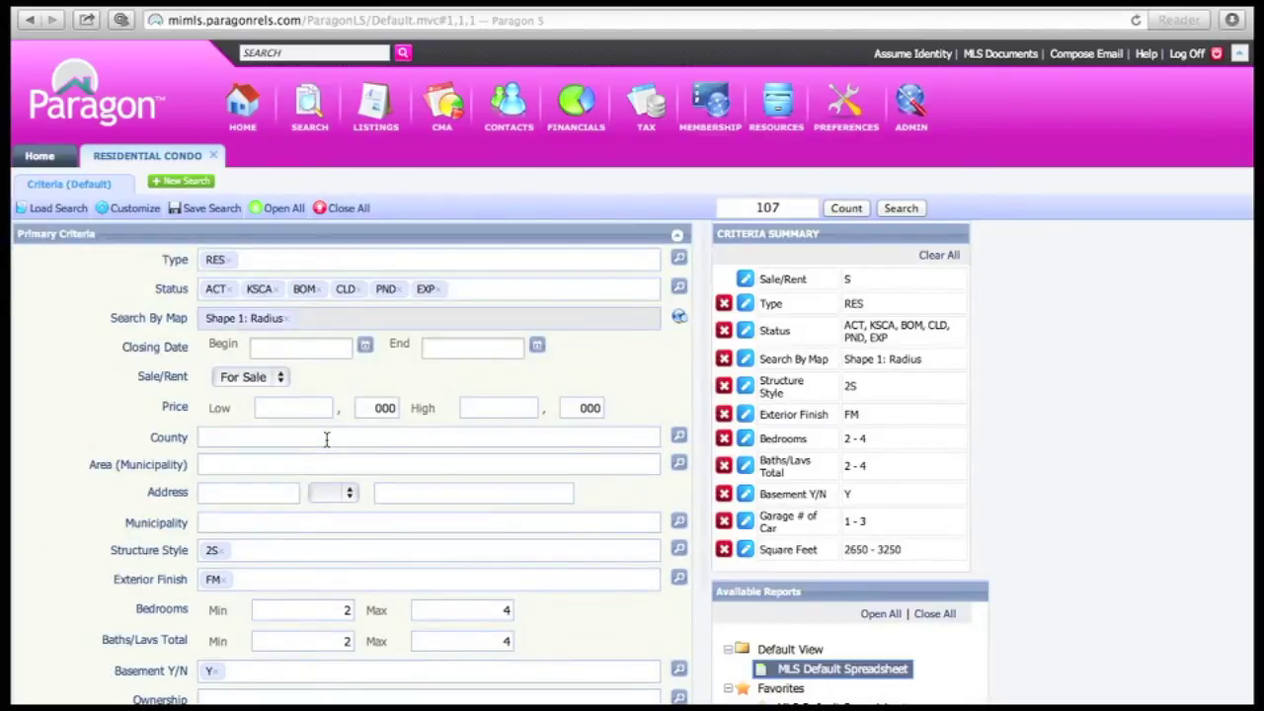
{"action": "left_click", "coordinate": [309, 406]}
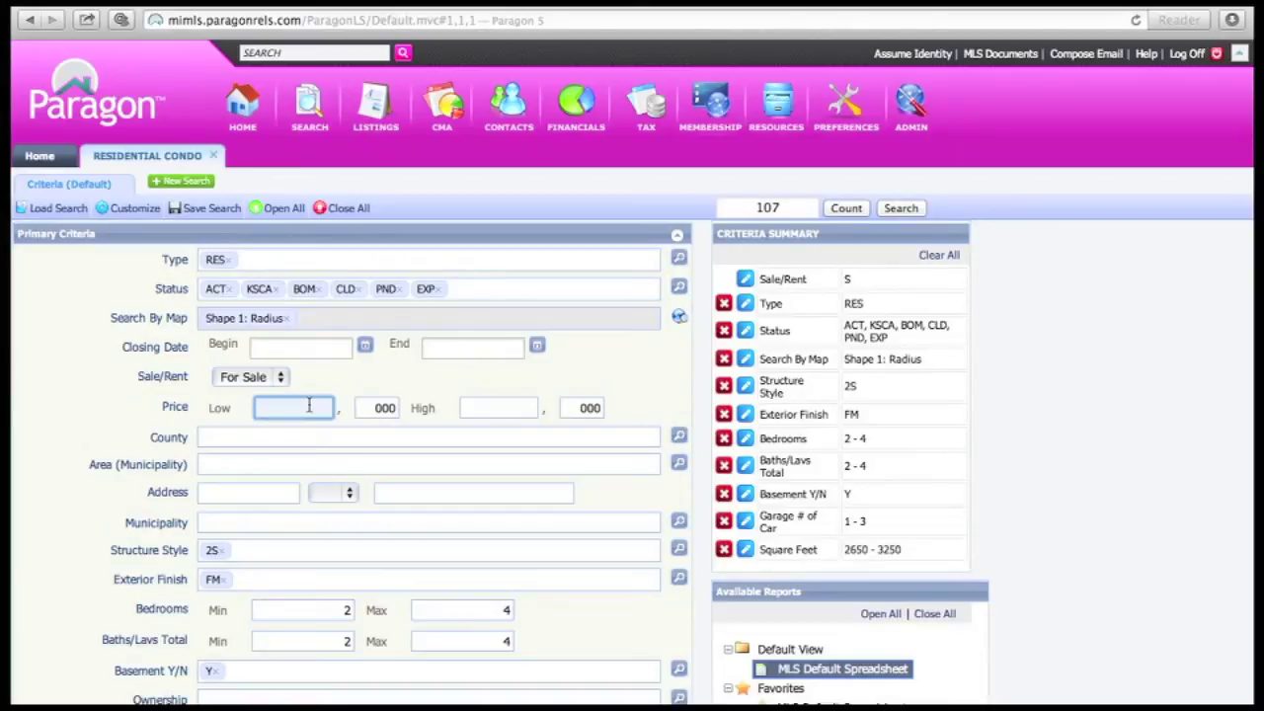
{"action": "type", "text": "300"}
{"action": "key", "text": "Tab"}
{"action": "key", "text": "Tab"}
{"action": "type", "text": "450"}
{"action": "key", "text": "Tab"}
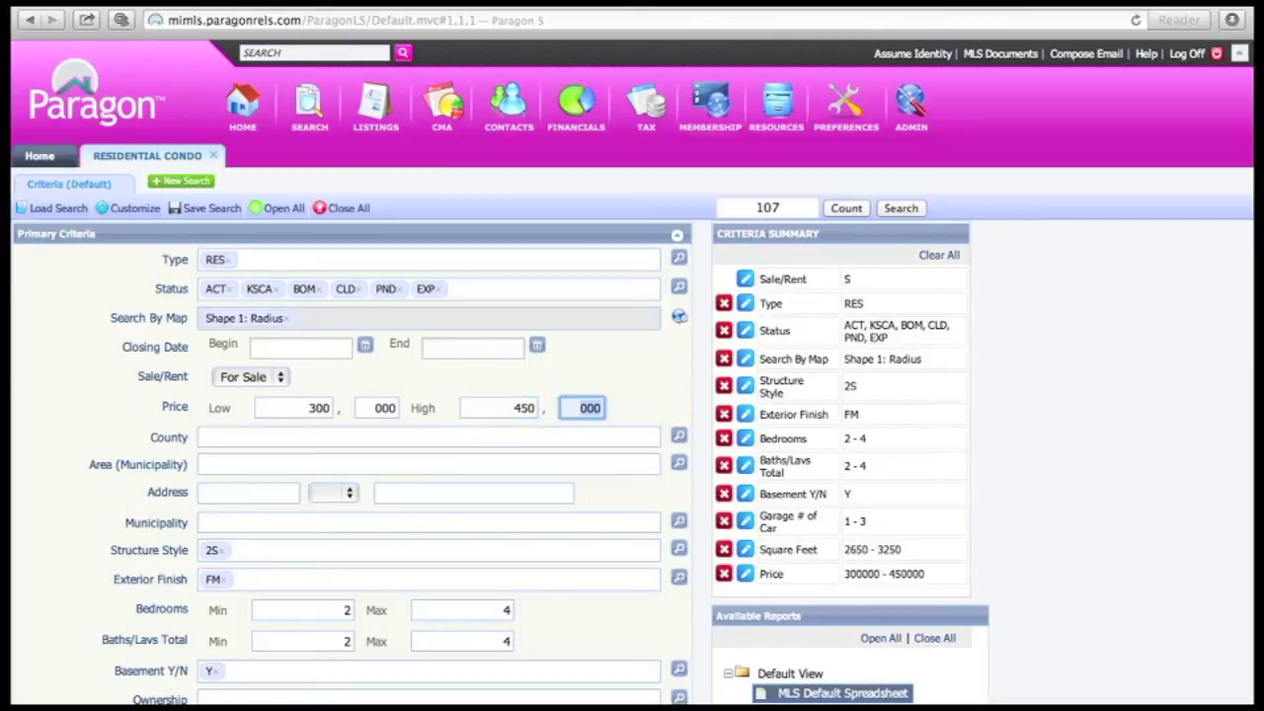
{"action": "left_click", "coordinate": [847, 209]}
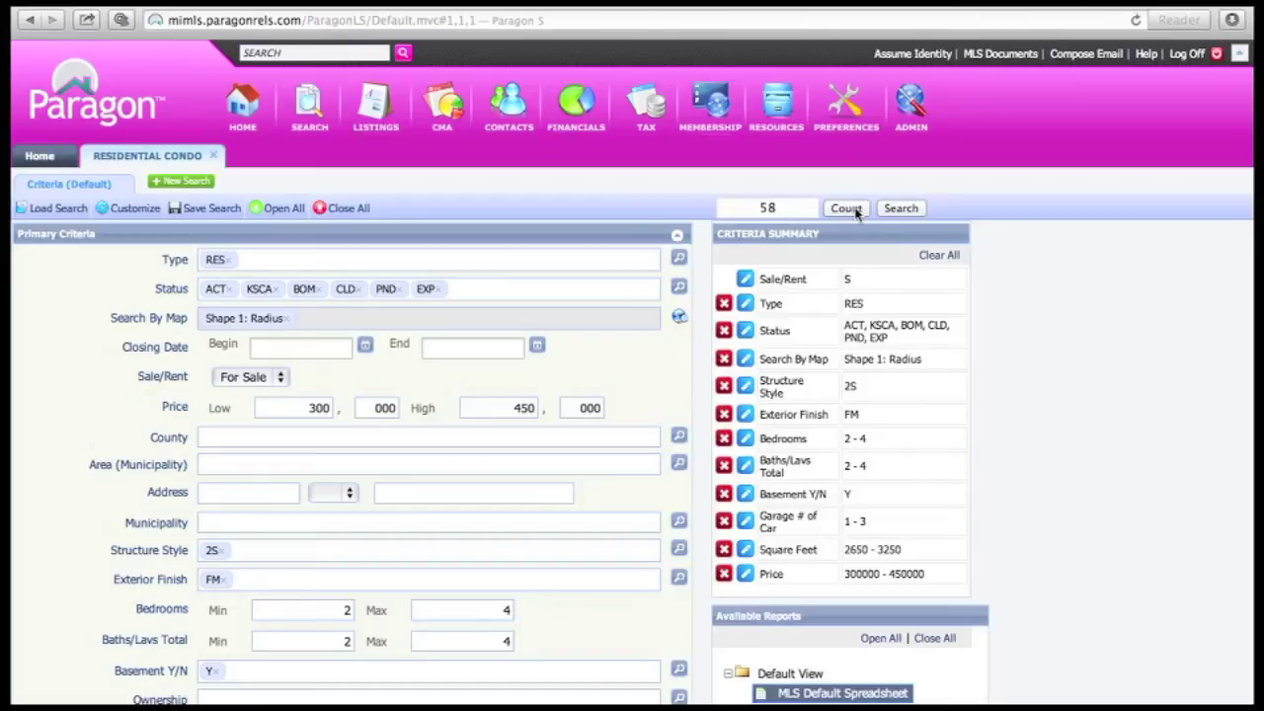
Run the search and choose Reports > CMA > CMA Summary for the 58 listings
{"action": "left_click", "coordinate": [900, 208]}
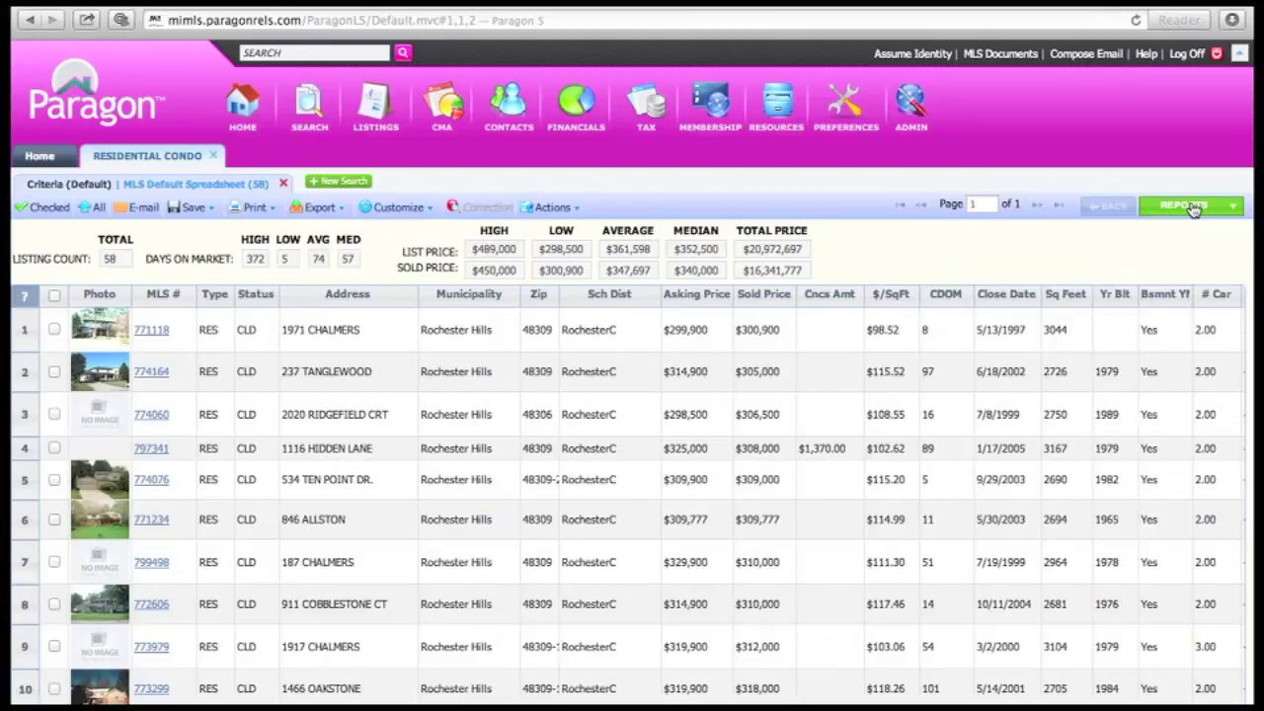
{"action": "left_click", "coordinate": [1193, 208]}
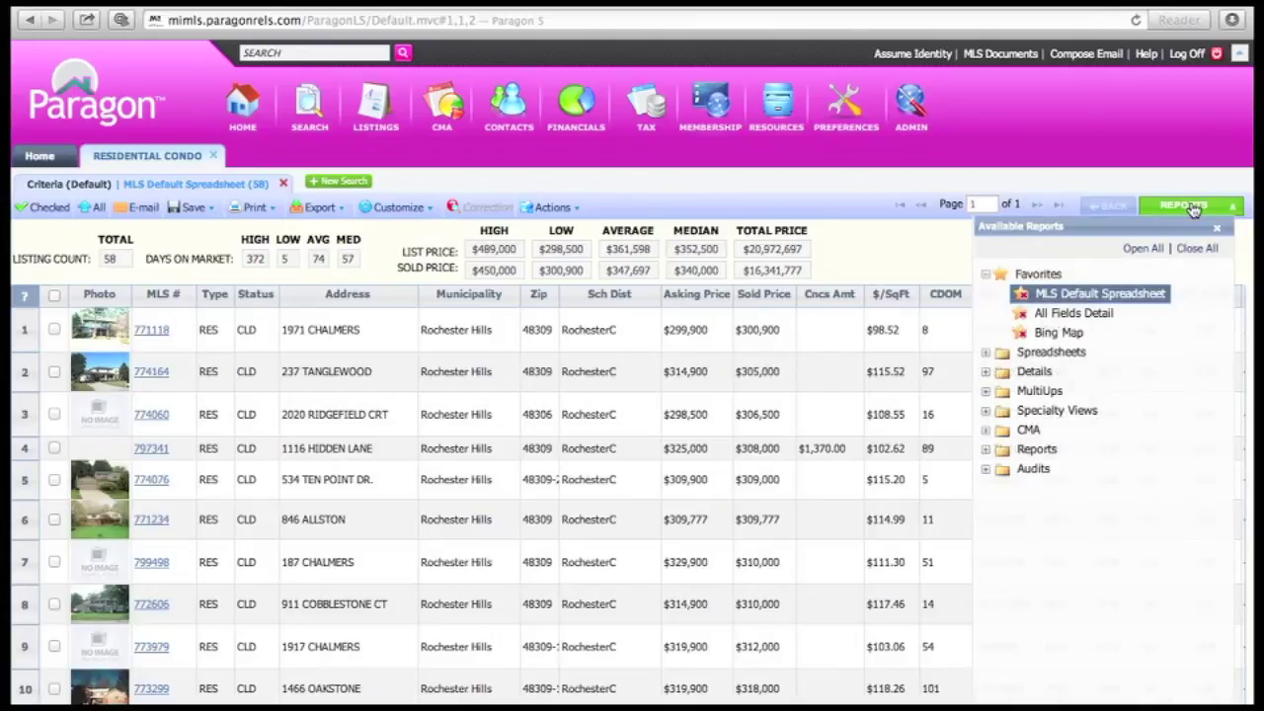
{"action": "left_click", "coordinate": [985, 431]}
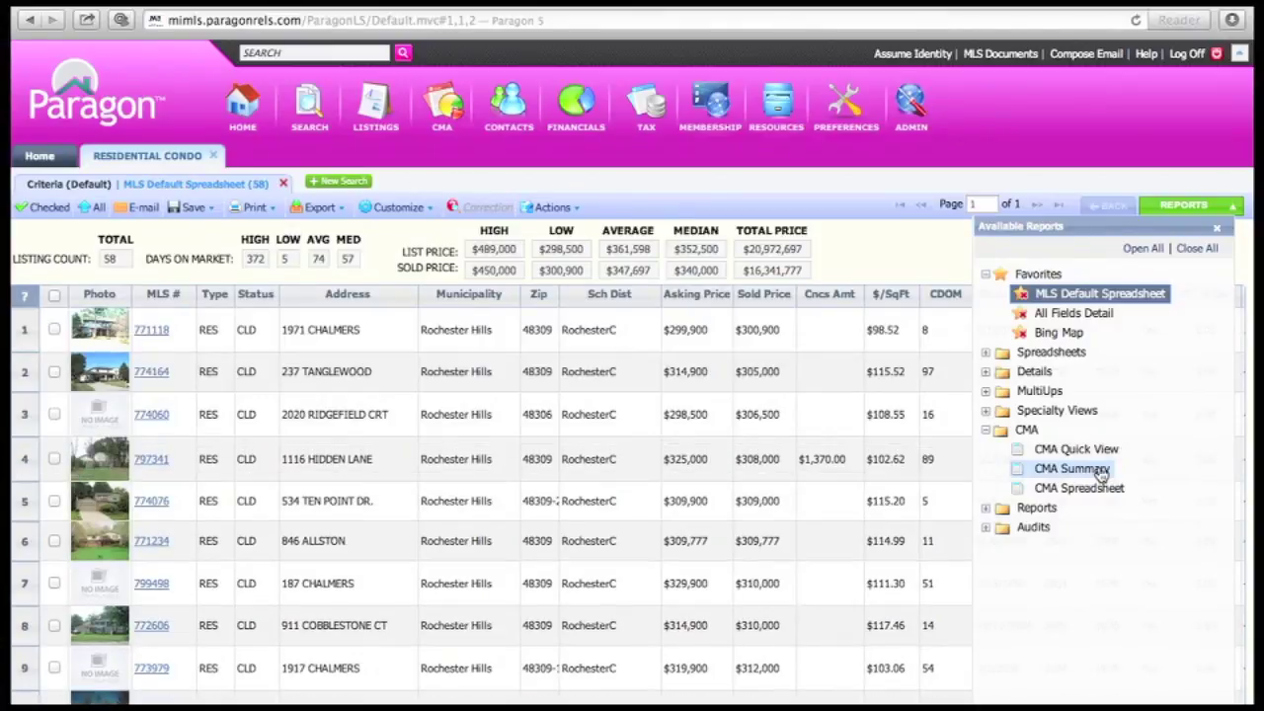
{"action": "left_click", "coordinate": [1072, 469]}
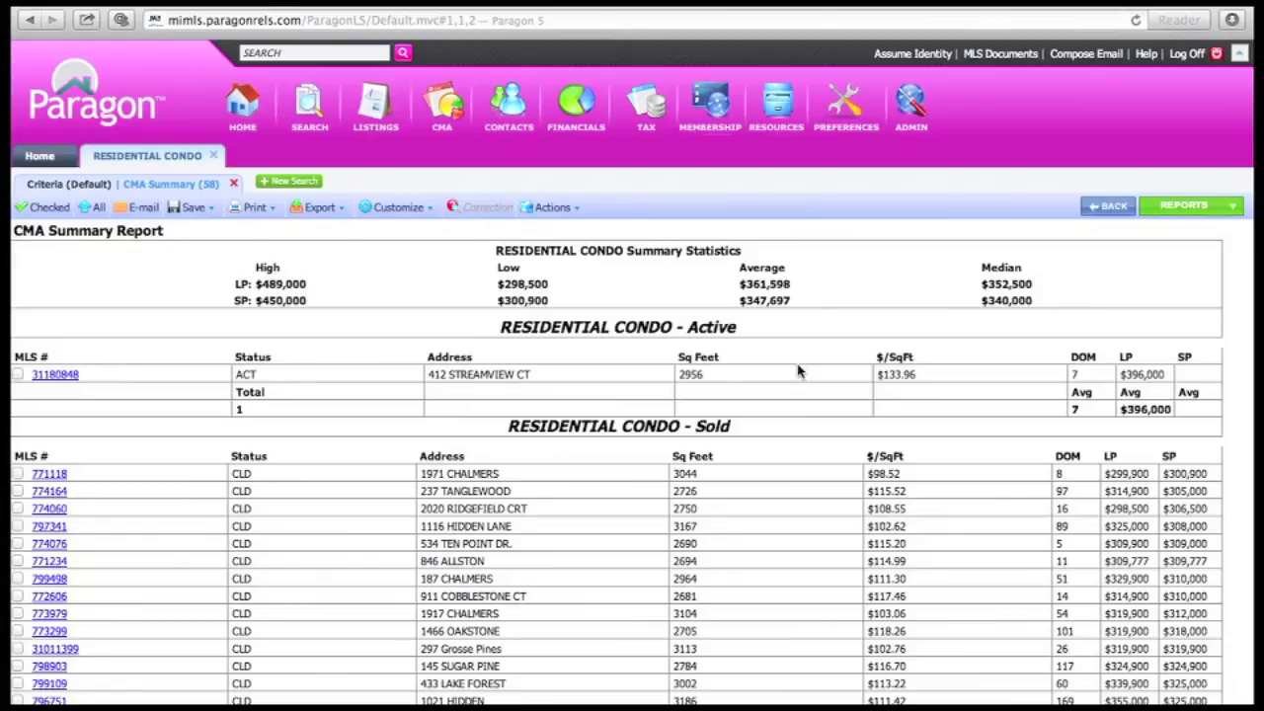
Scroll through the CMA Summary's Active, Sold and Expired sections, then back to the top
{"action": "scroll", "coordinate": [798, 371], "scroll_direction": "down", "scroll_amount": 3}
{"action": "scroll", "coordinate": [798, 370], "scroll_direction": "down", "scroll_amount": 2}
{"action": "scroll", "coordinate": [798, 370], "scroll_direction": "down", "scroll_amount": 10}
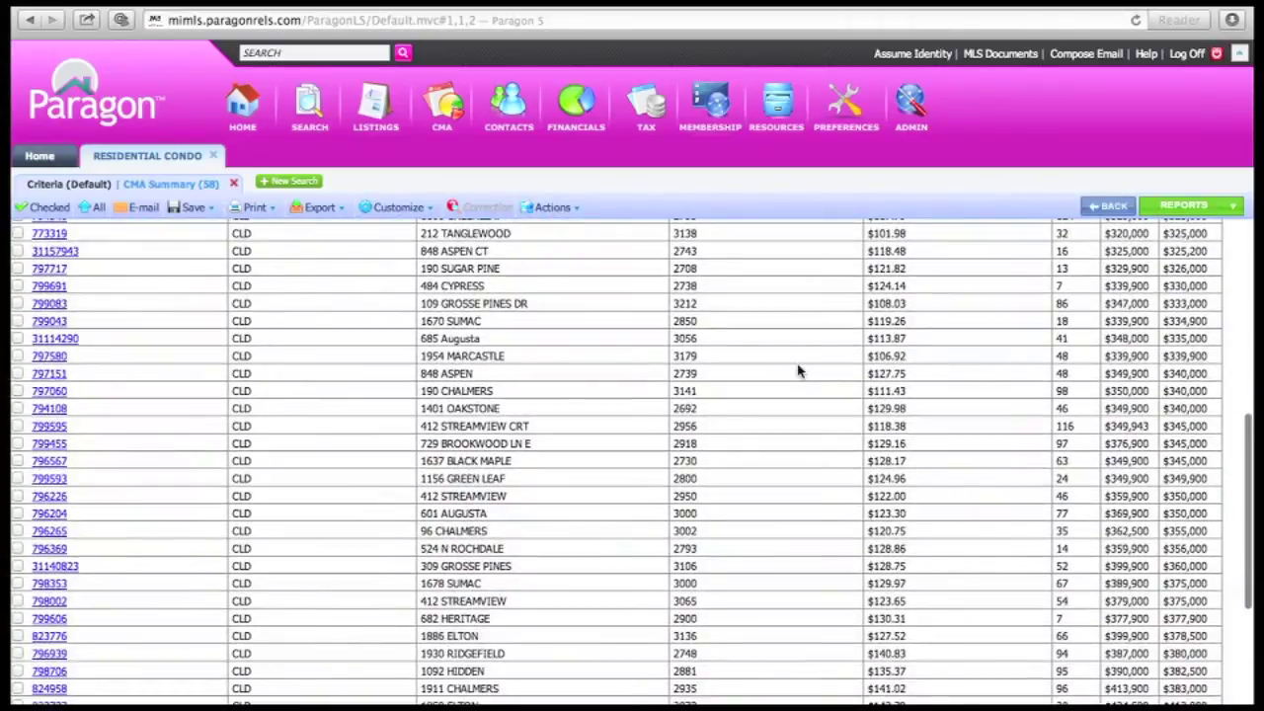
{"action": "scroll", "coordinate": [798, 370], "scroll_direction": "down", "scroll_amount": 10}
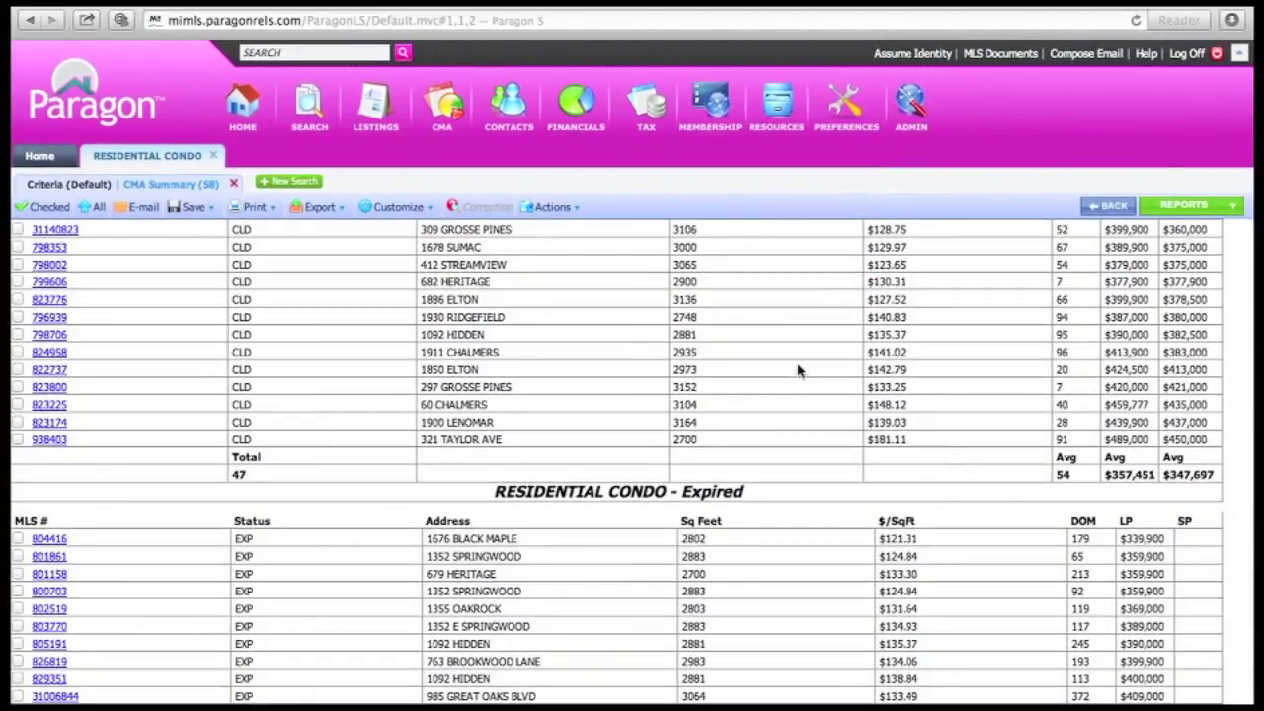
{"action": "scroll", "coordinate": [798, 371], "scroll_direction": "up", "scroll_amount": 20}
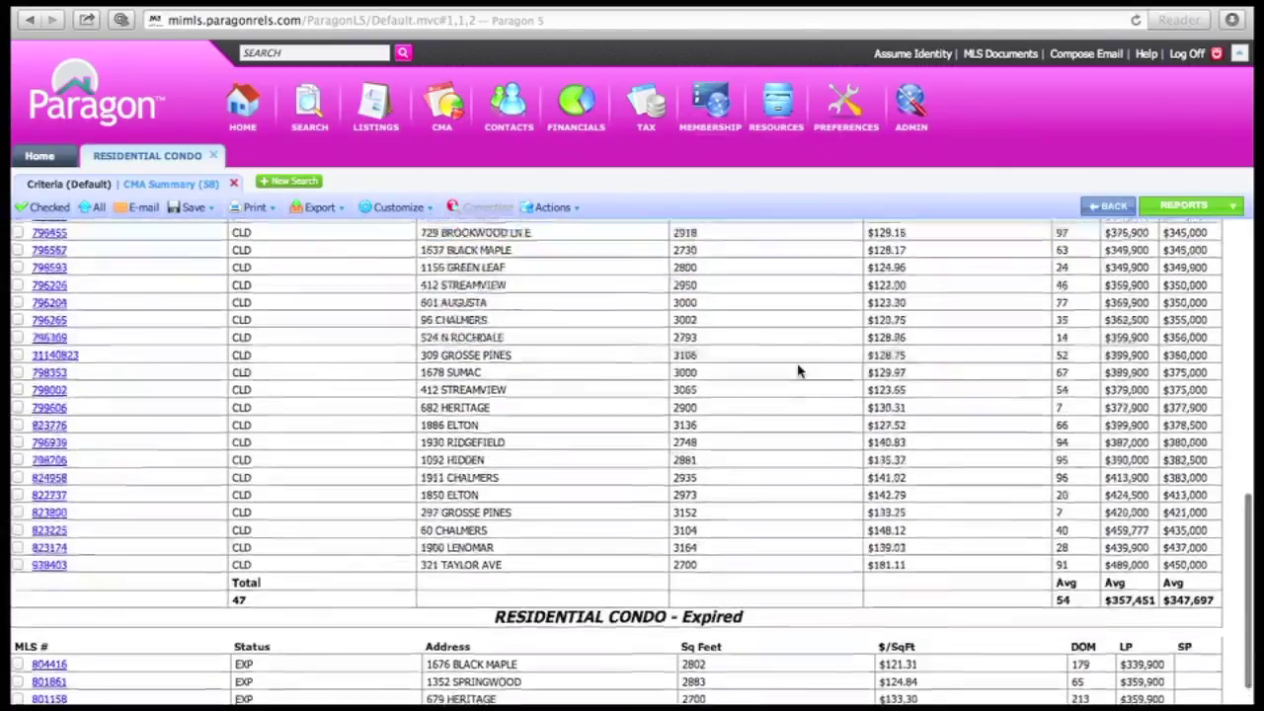
{"action": "scroll", "coordinate": [798, 370], "scroll_direction": "up", "scroll_amount": 5}
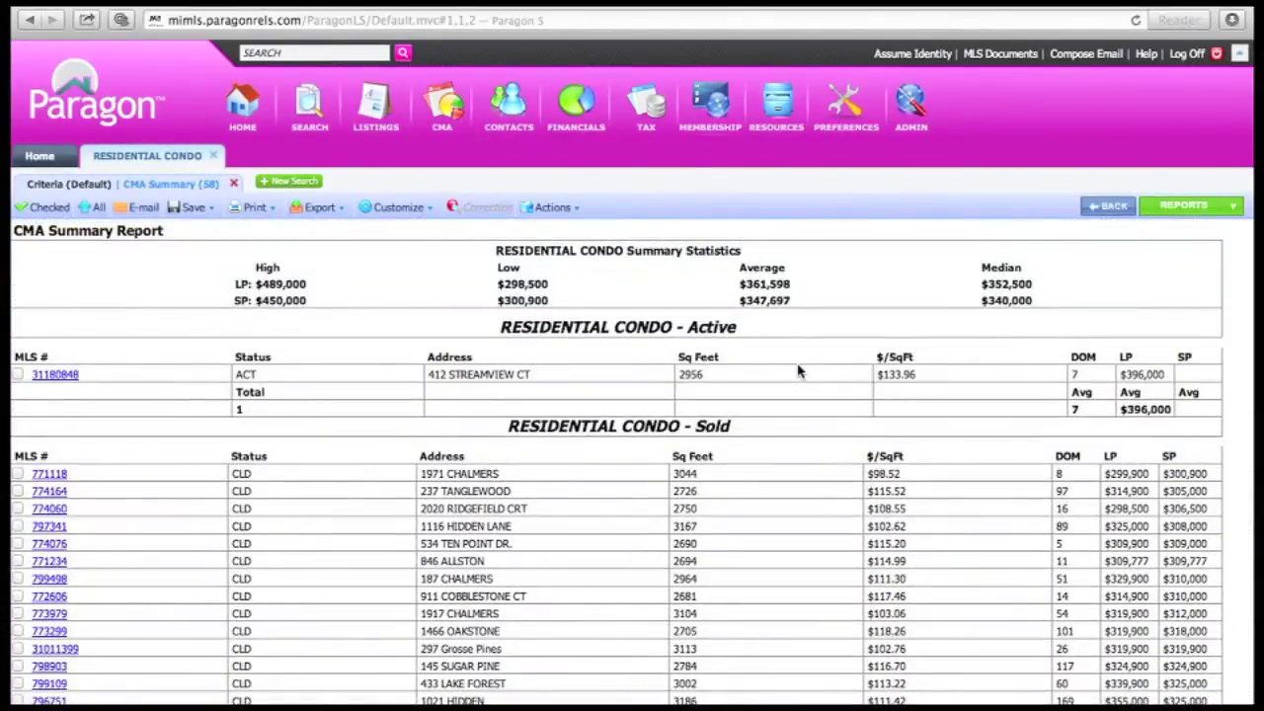